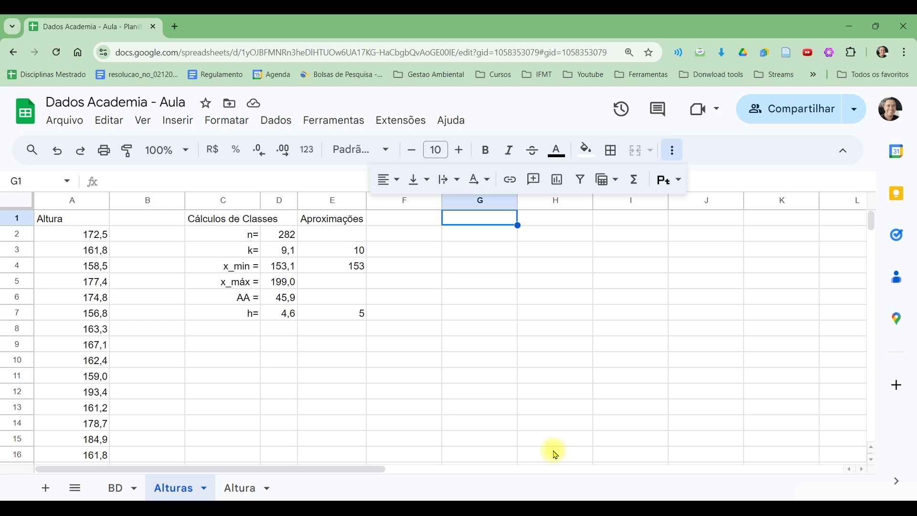
- Enter the headers "i" in cell G1 and "Classes" in cell H1
type("i")
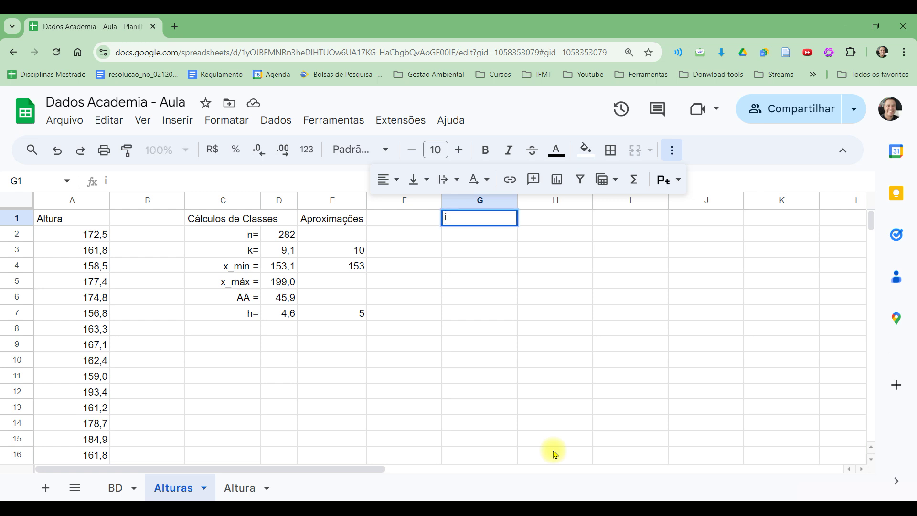
key("Tab")
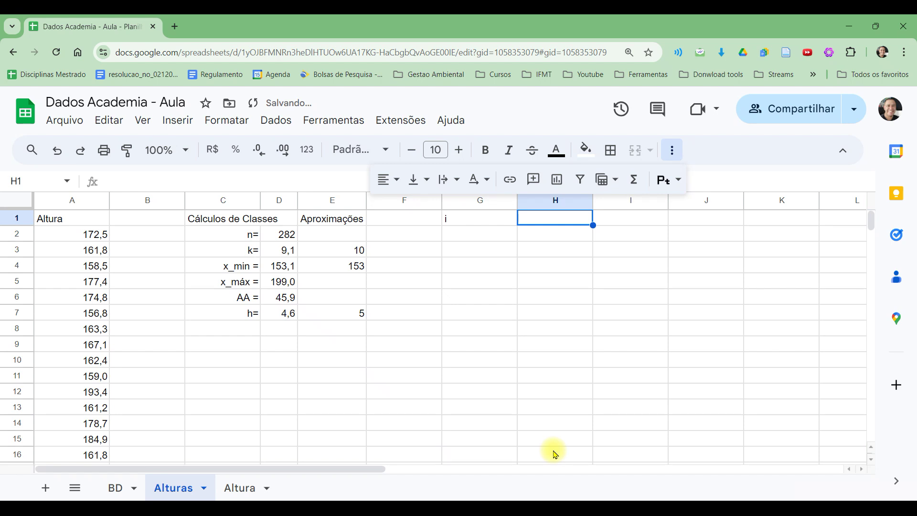
type("Classes")
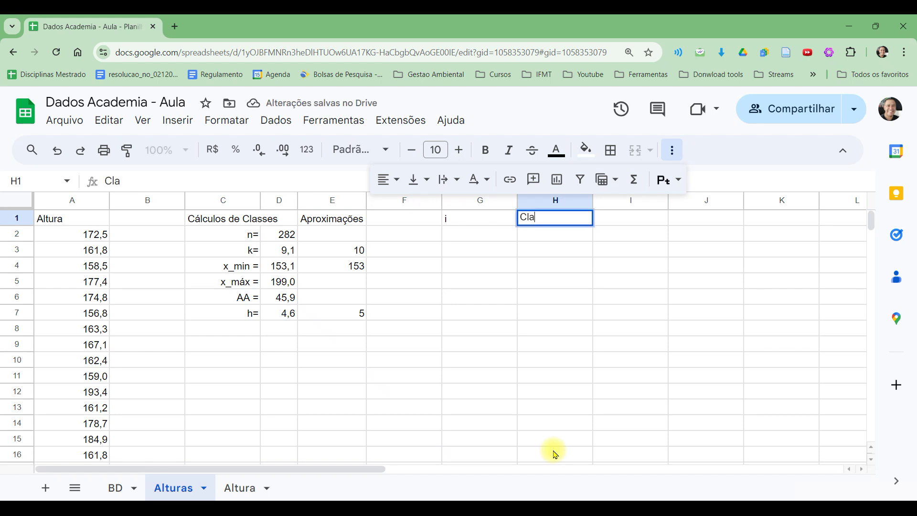
key("Tab")
- Enter the class limit subheaders "Li" in cell H2 and "Ls" in cell I2
key("Down")
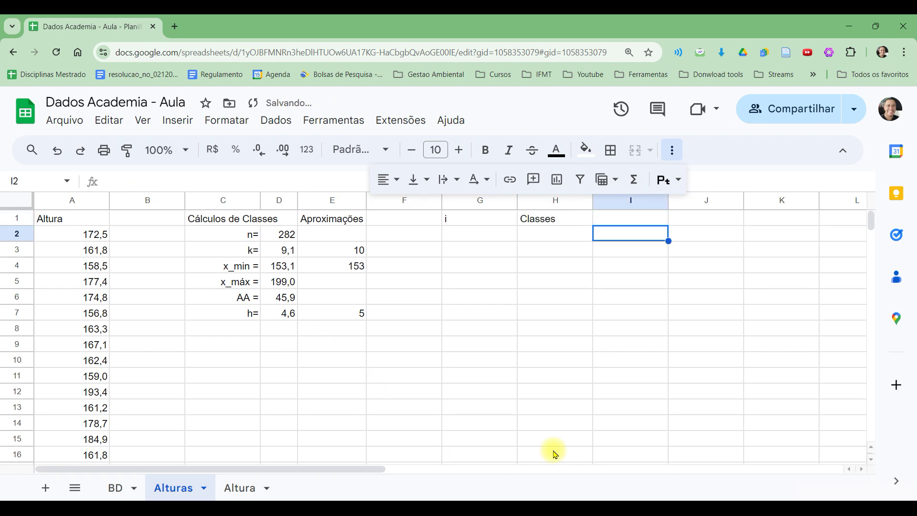
key("Left")
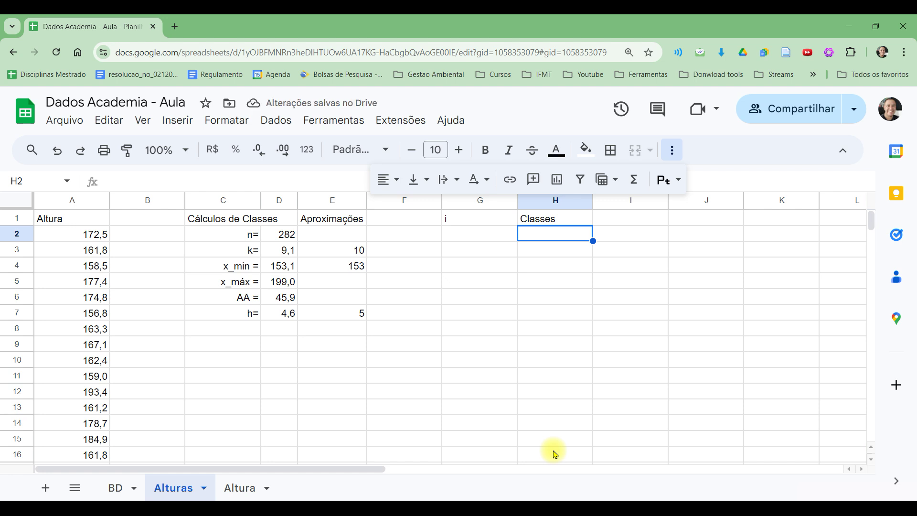
type("L")
key("Tab")
type("Ls")
key("Return")
- Merge cells H1 and I1 so the "Classes" header spans both limit columns
key("Up")
key("Up")
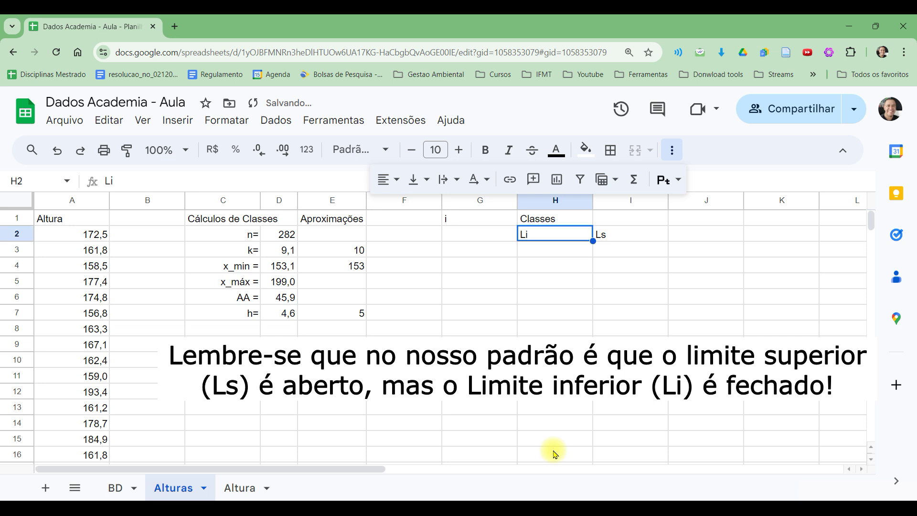
key("shift+Right")
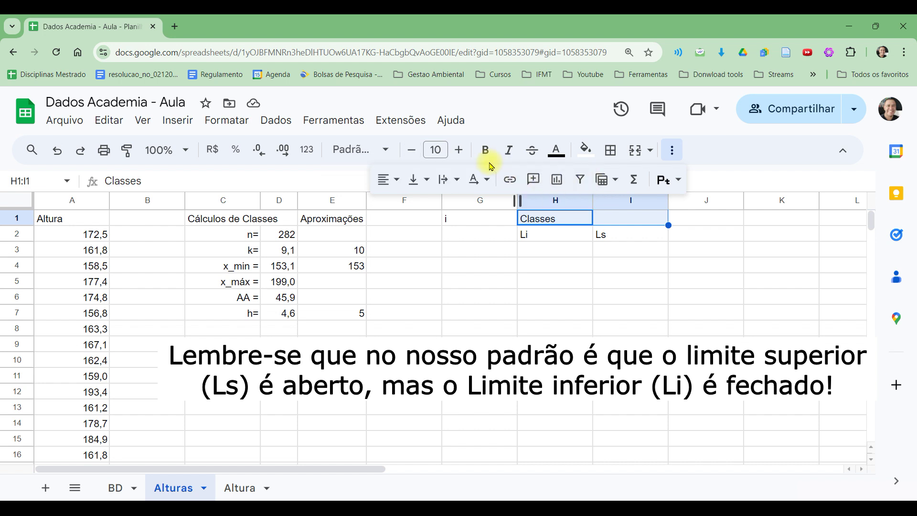
left_click(635, 156)
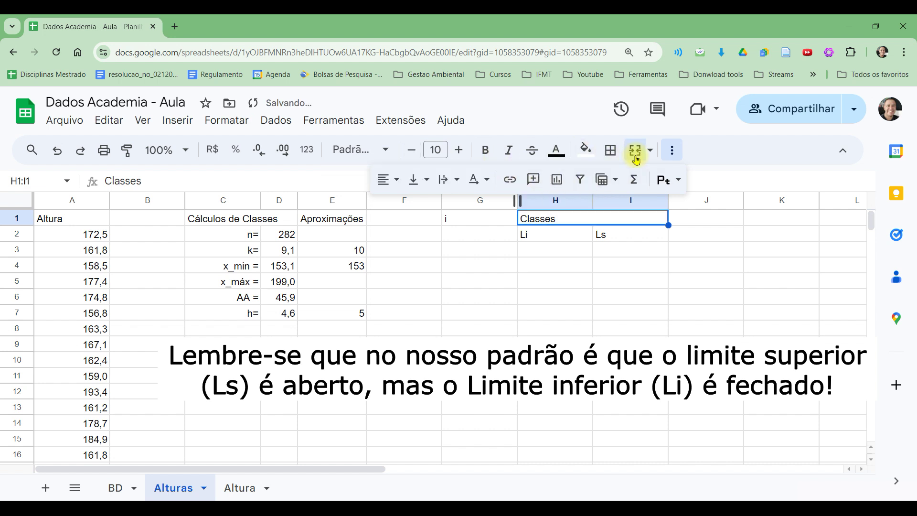
- Center the "Li" and "Ls" subheaders horizontally in H2:I2
left_click(570, 236)
key("shift+Right")
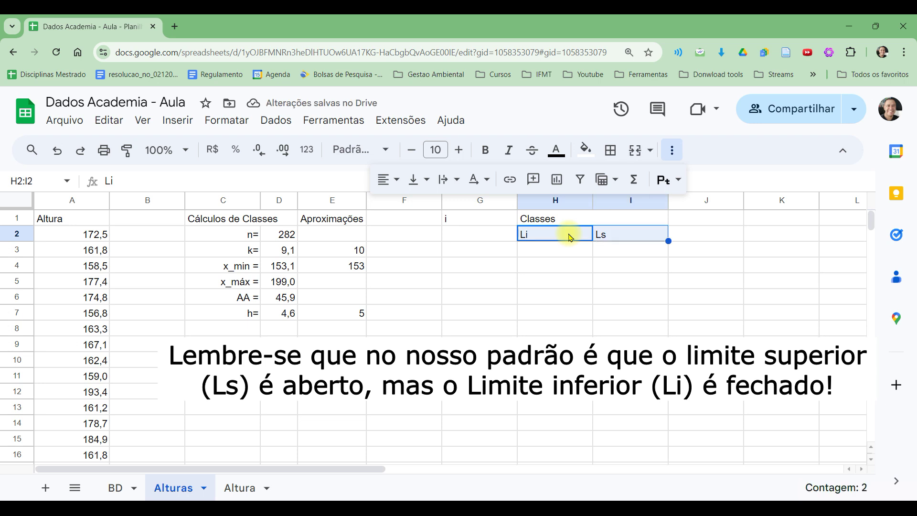
left_click(387, 180)
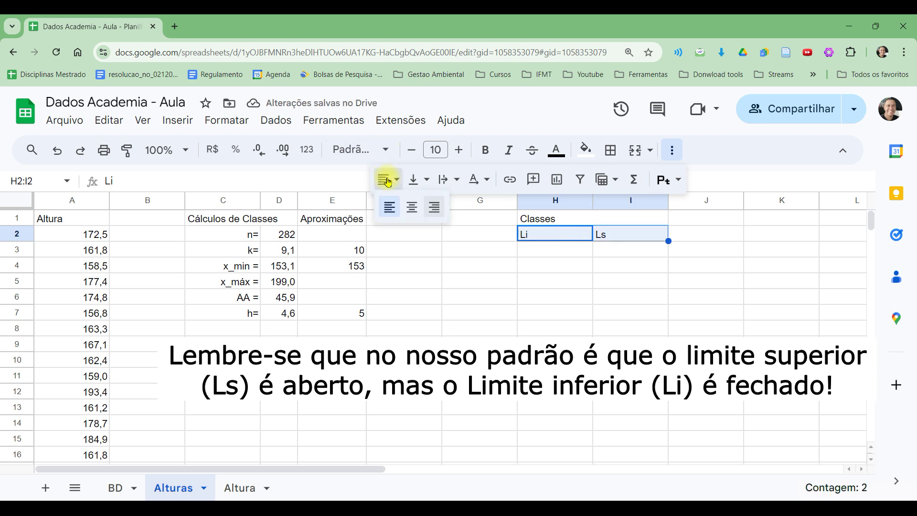
left_click(411, 206)
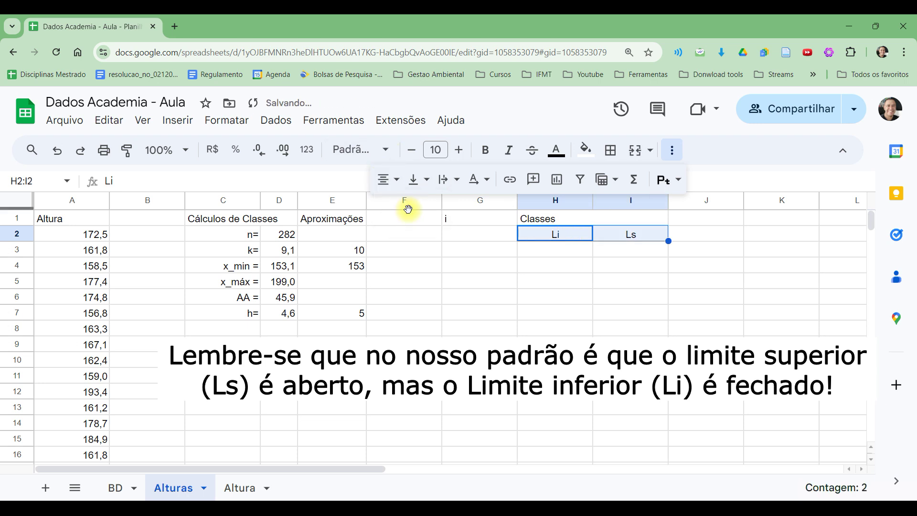
- Enter the headers "n", "F", "fr" and "Fr" in cells J1 through M1
left_click(713, 221)
type("n")
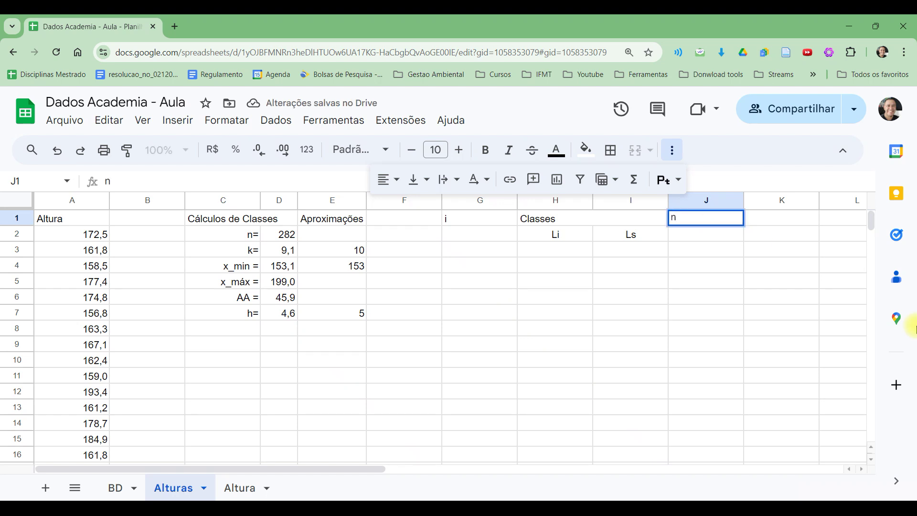
key("Tab")
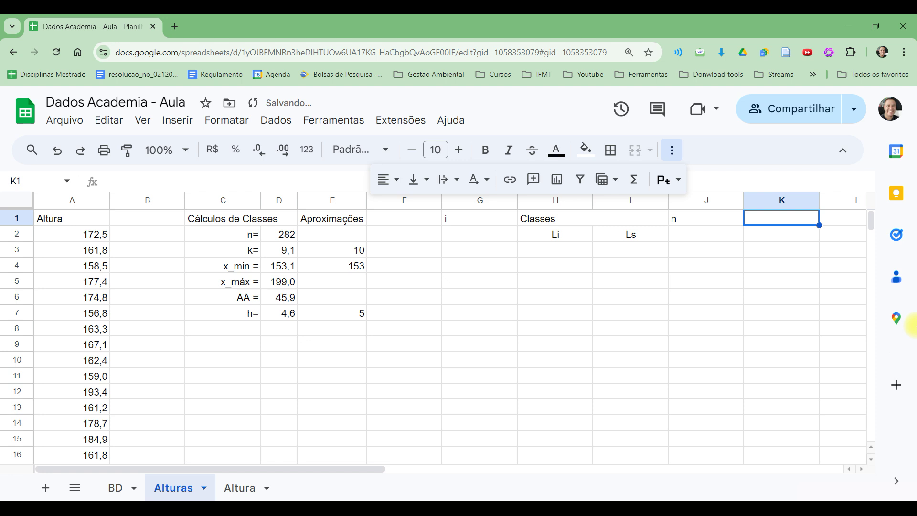
type("F")
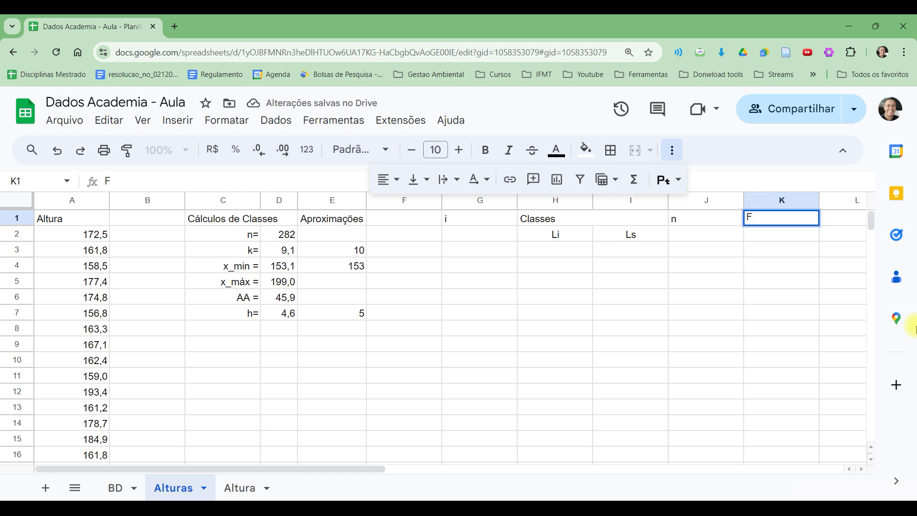
key("Tab")
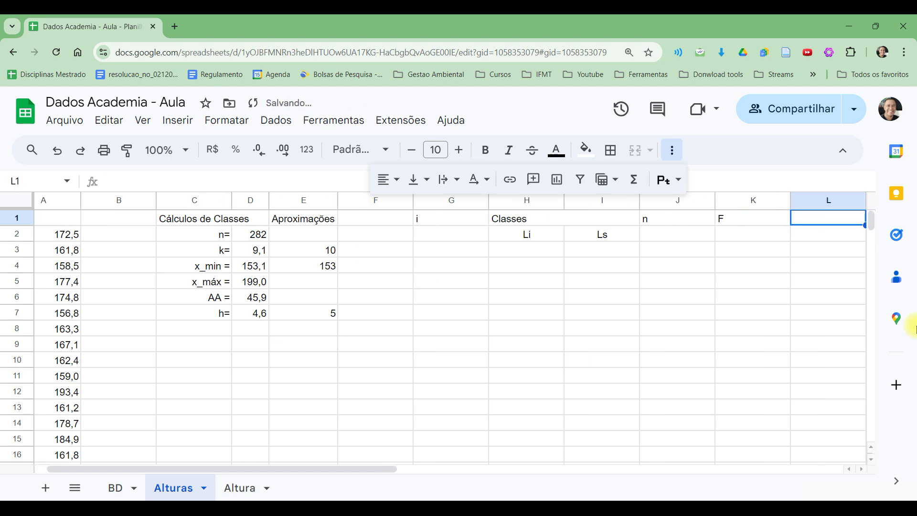
type("fr")
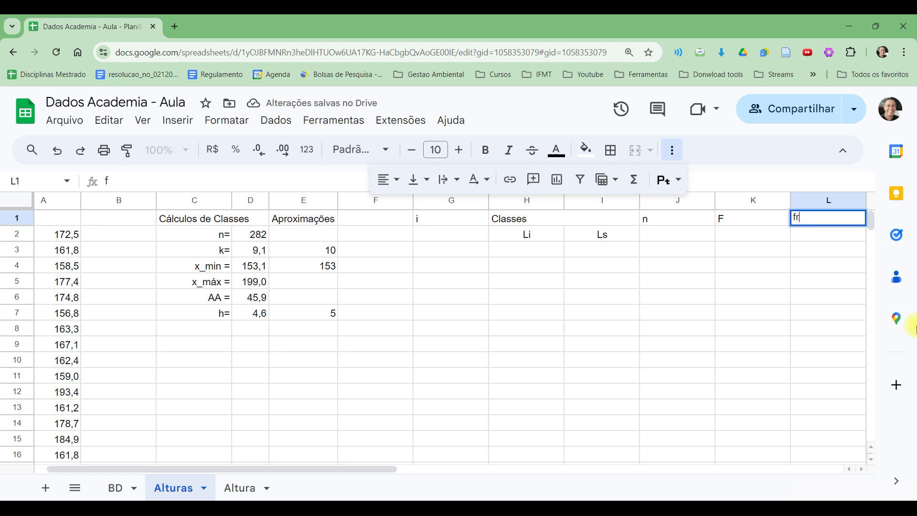
key("Tab")
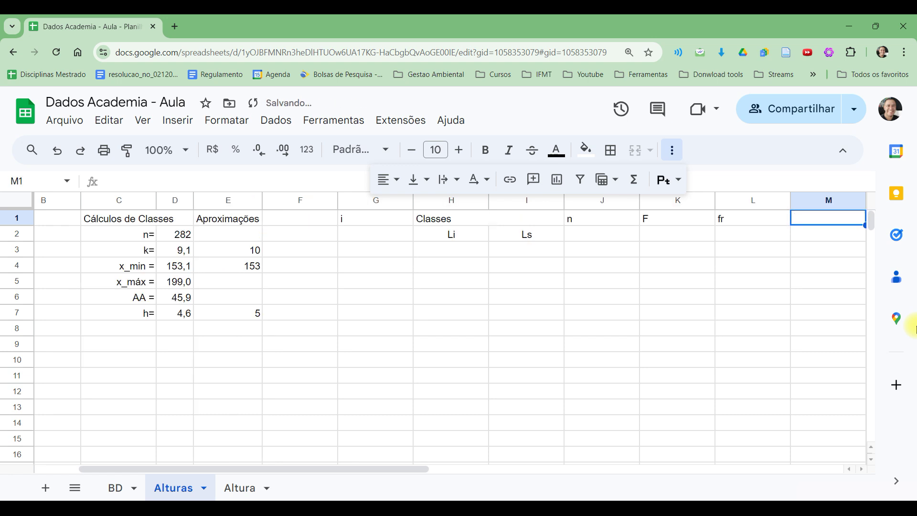
type("Fr")
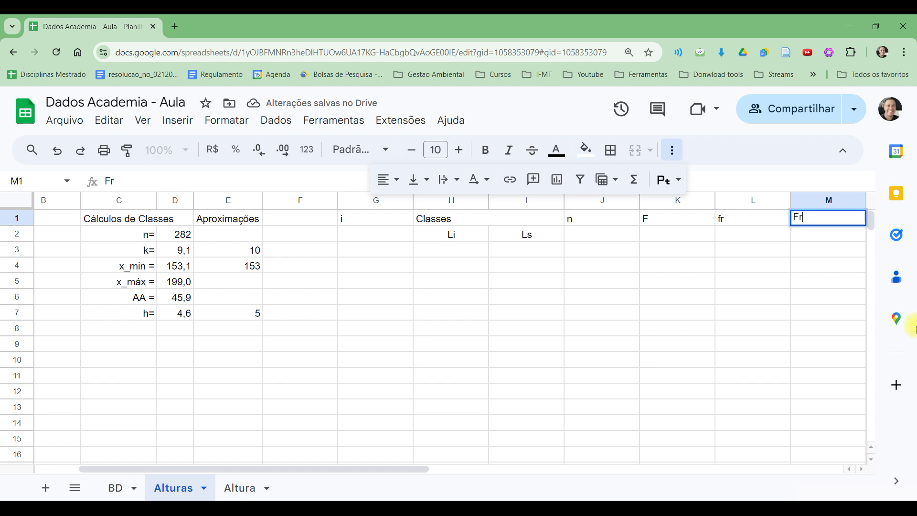
key("Return")
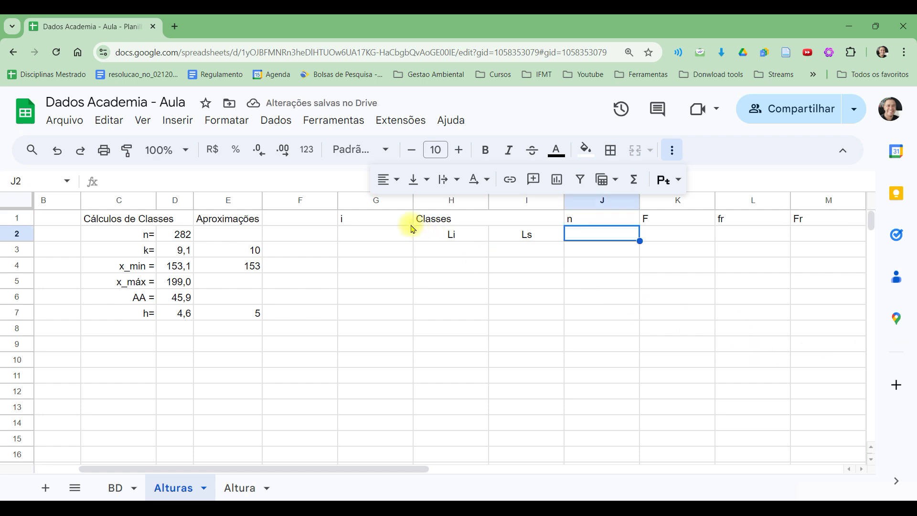
- Merge the "i" header cells G1:G2 and the "n" header cells J1:J2 vertically
left_click_drag(403, 221, 401, 237)
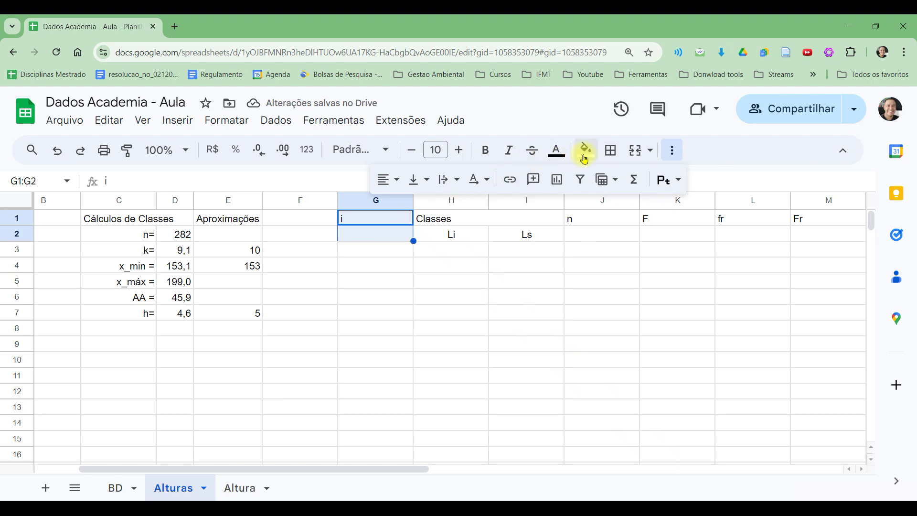
left_click(636, 151)
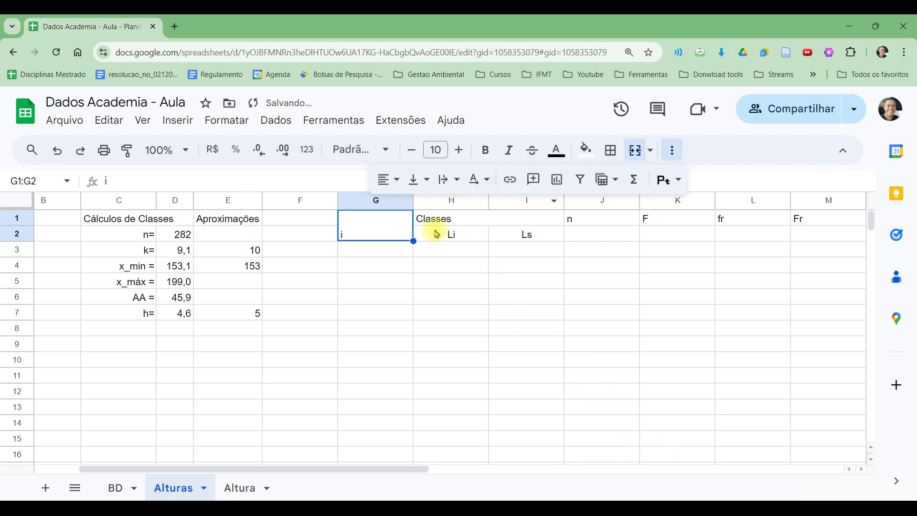
left_click_drag(603, 224, 605, 234)
left_click(635, 150)
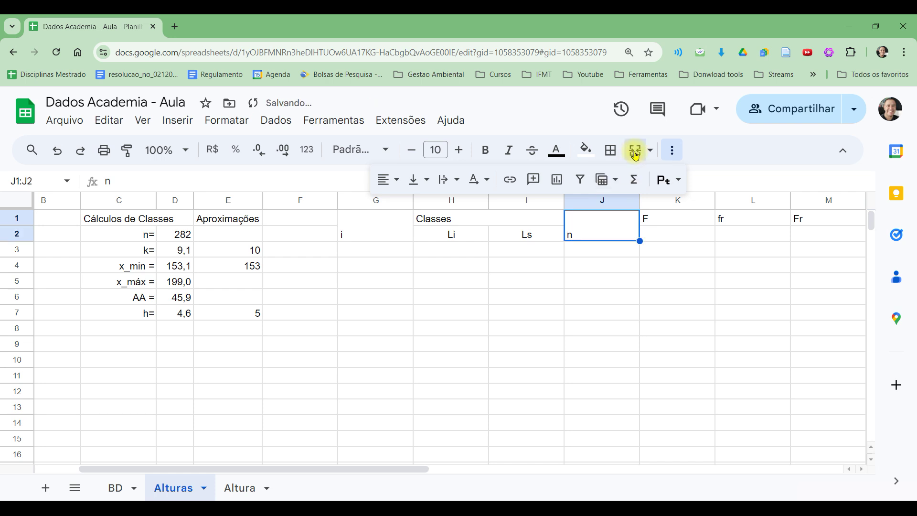
- Copy the merged format of the "n" header onto the F, fr and Fr headers in K1:M2
left_click(127, 149)
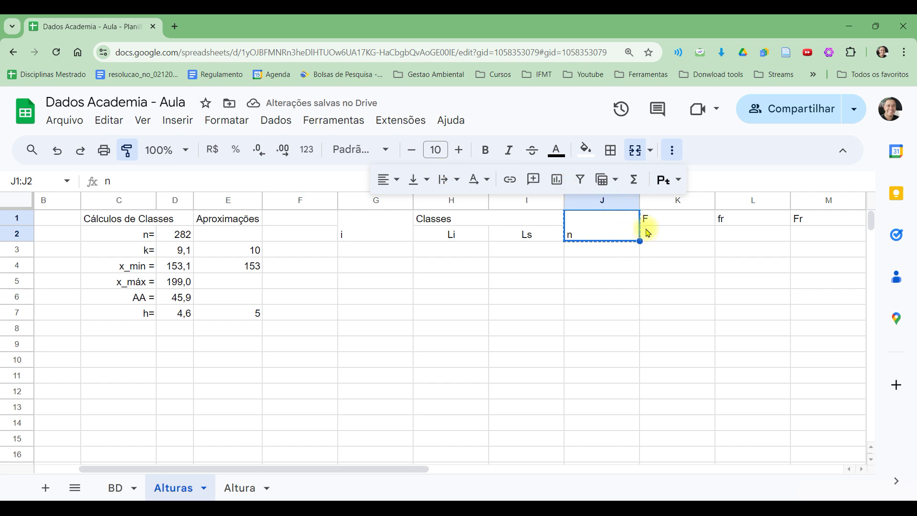
left_click(666, 223)
mouse_move(665, 222)
left_mouse_down()
mouse_move(733, 240)
mouse_move(821, 229)
mouse_move(822, 240)
left_mouse_up()
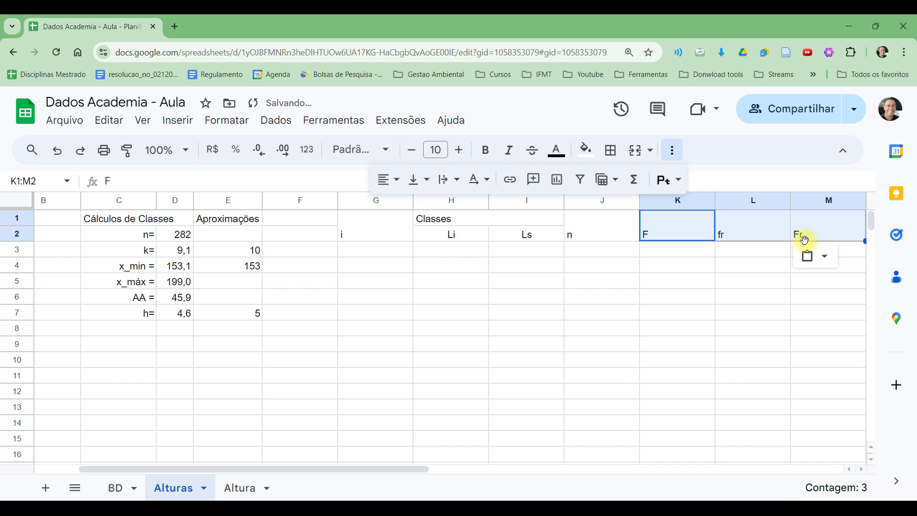
- Center the whole table header range G1:M2 horizontally
left_click(391, 234)
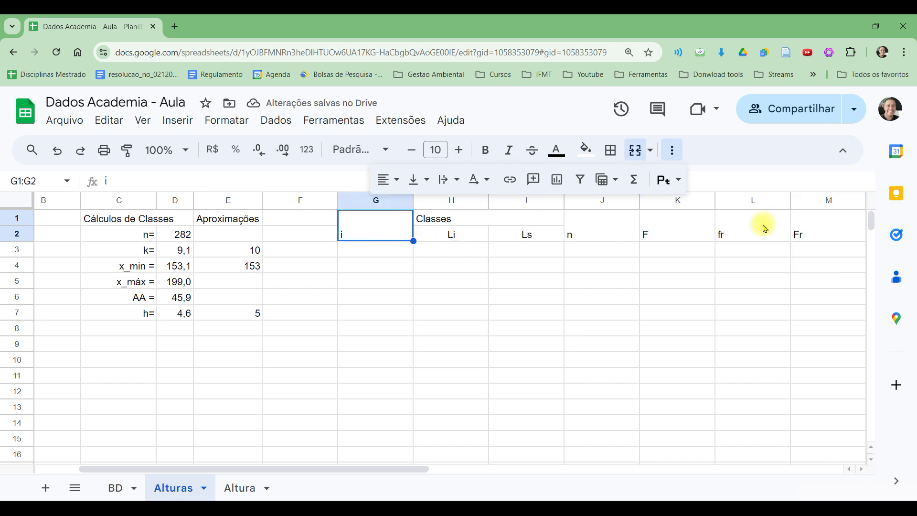
left_click(829, 234, "shift")
left_click(395, 174)
left_click(413, 207)
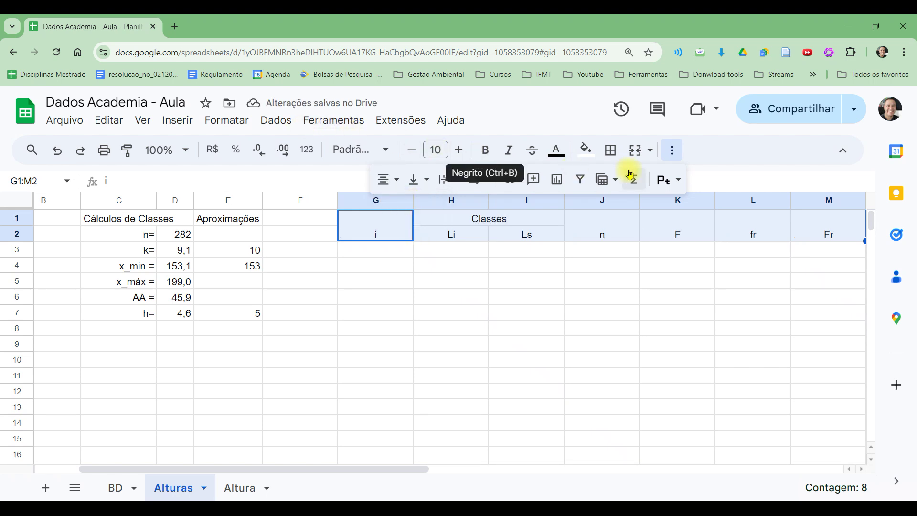
- Align the header range G1:M2 vertically to the middle and make its text bold
left_click(239, 122)
mouse_move(302, 263)
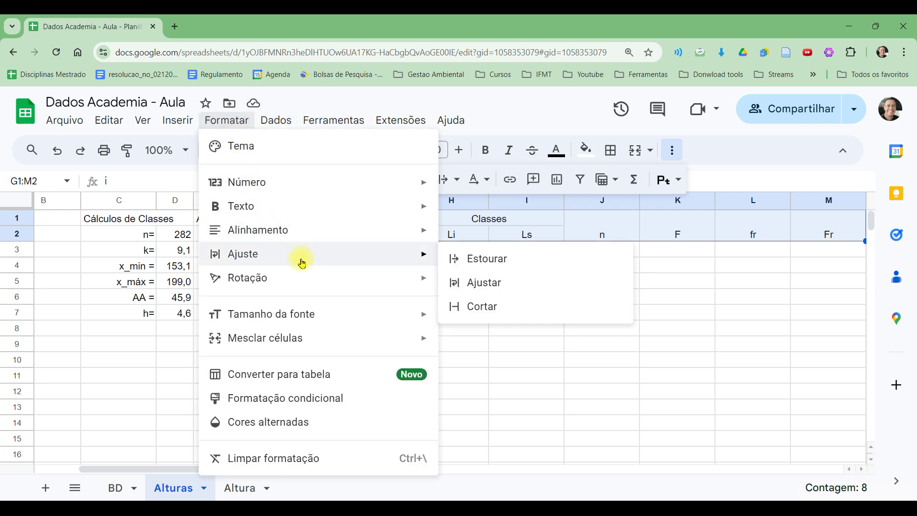
mouse_move(343, 231)
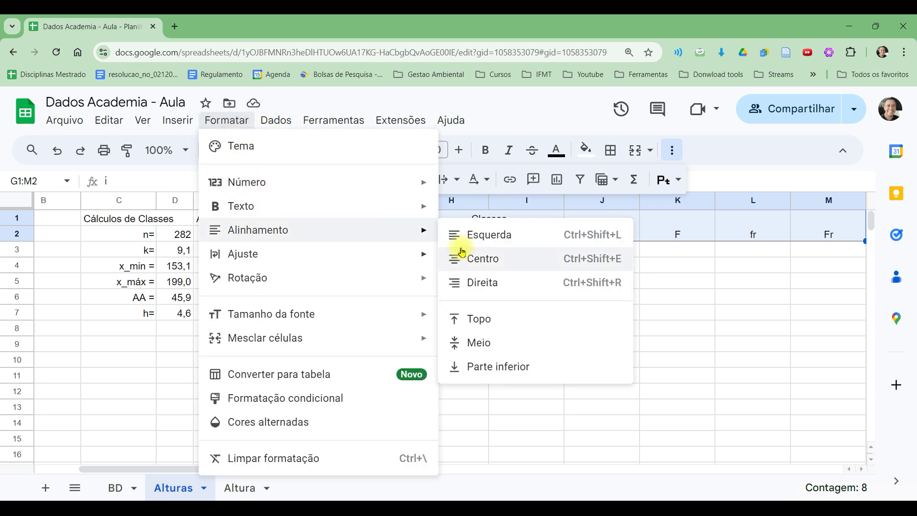
left_click(490, 342)
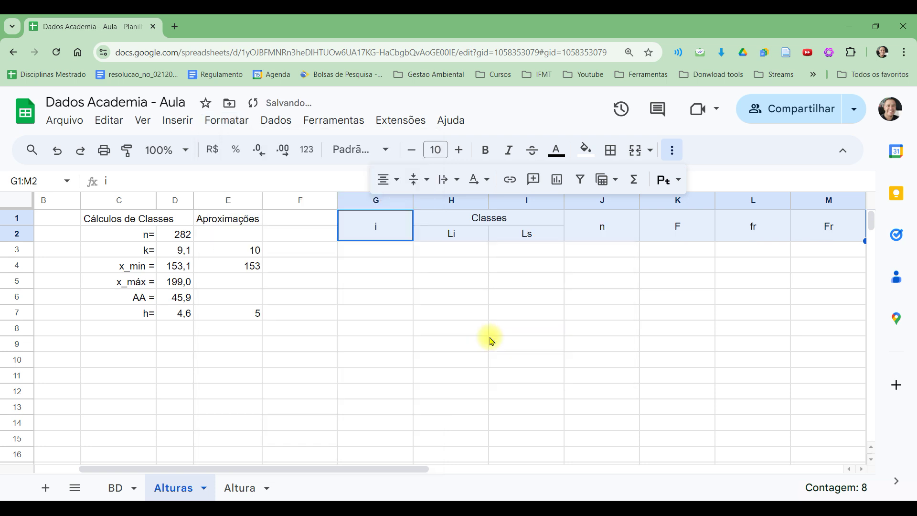
left_click(495, 157)
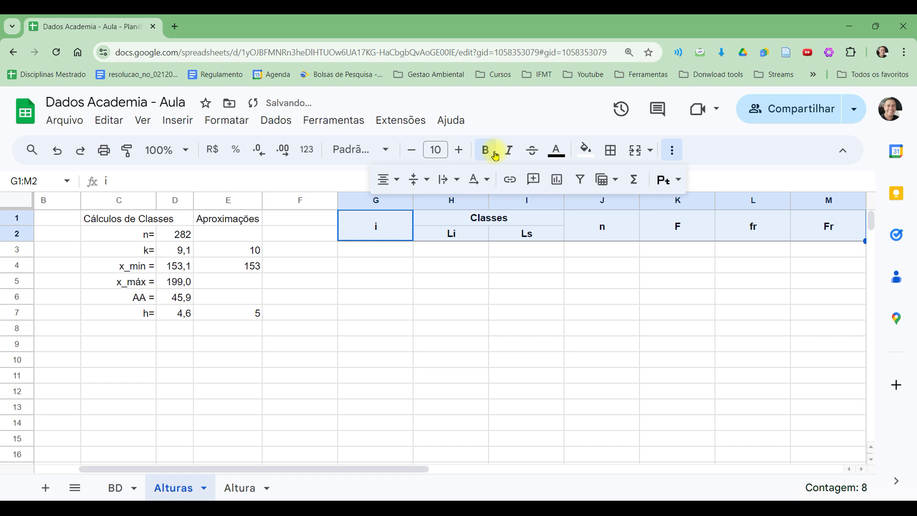
- Number the classes from 1 to 10 in G3:G12 by entering 1 and 2 and extending the series
left_click(397, 256)
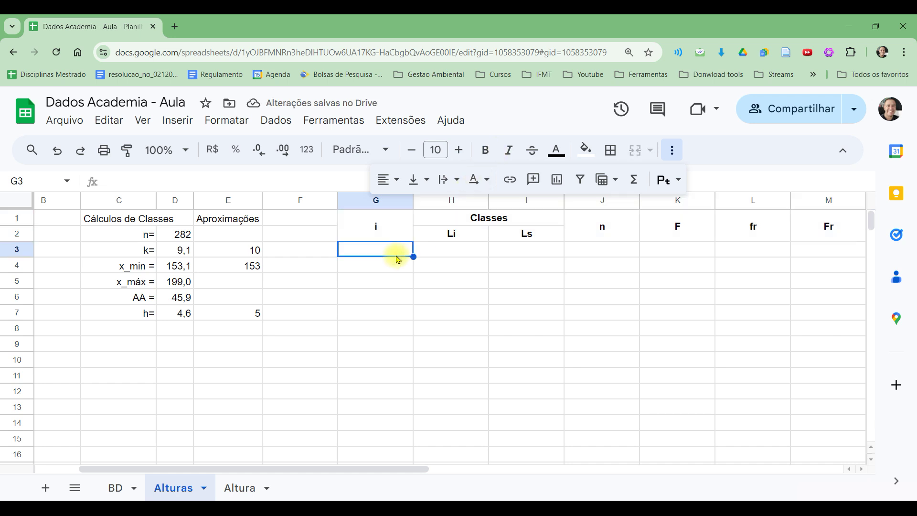
type("1")
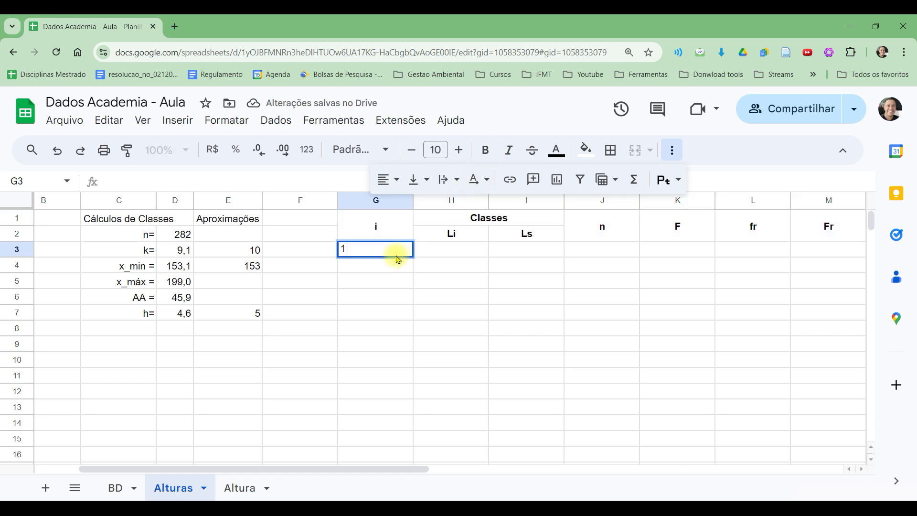
key("Return")
type("2")
key("Return")
left_click_drag(396, 256, 401, 264)
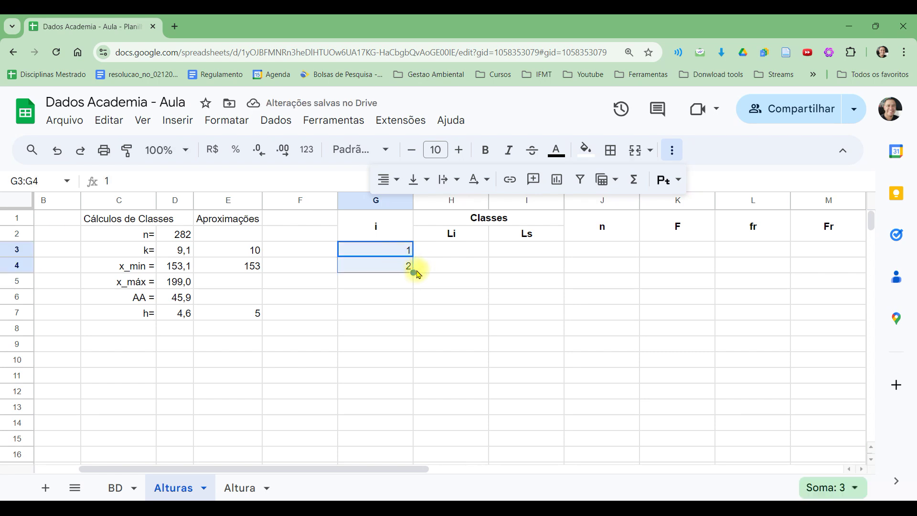
left_click_drag(413, 272, 403, 396)
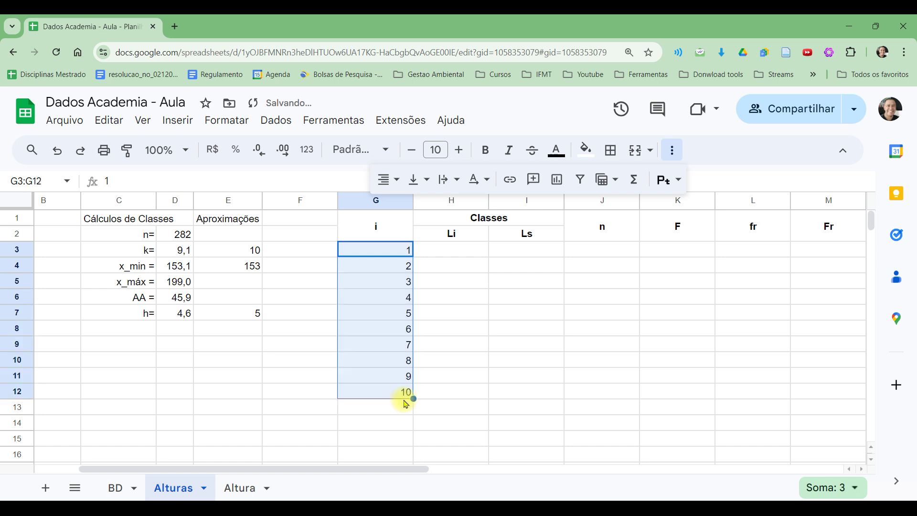
- Set the first class's lower limit in H3 to the approximated x_min with =E4, declining the suggested autofill
left_click(472, 257)
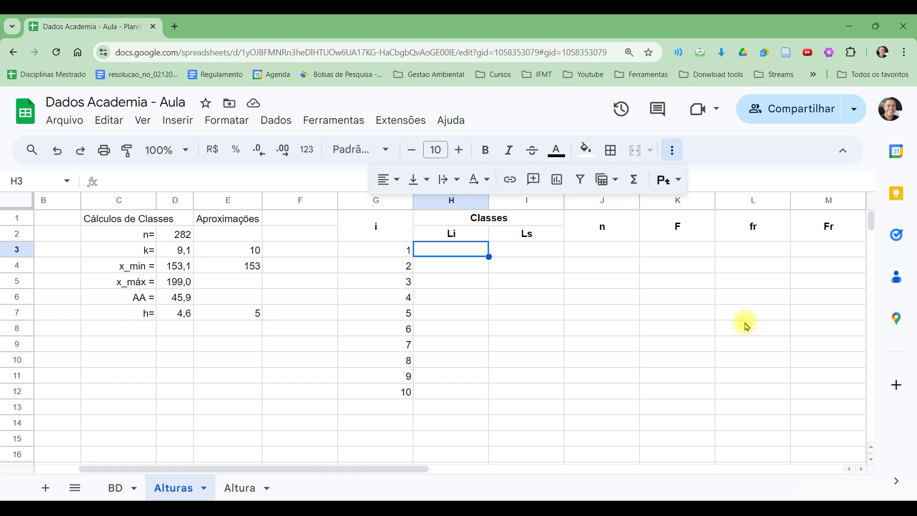
type("=")
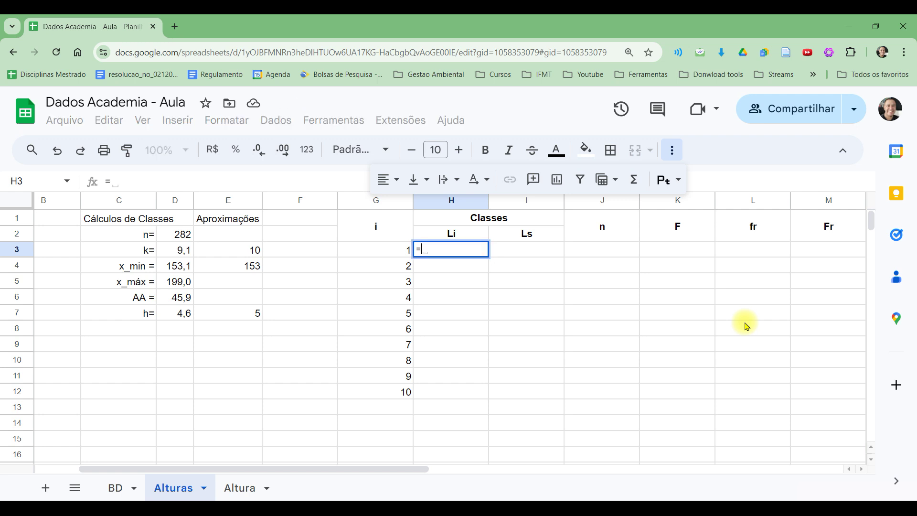
left_click(252, 273)
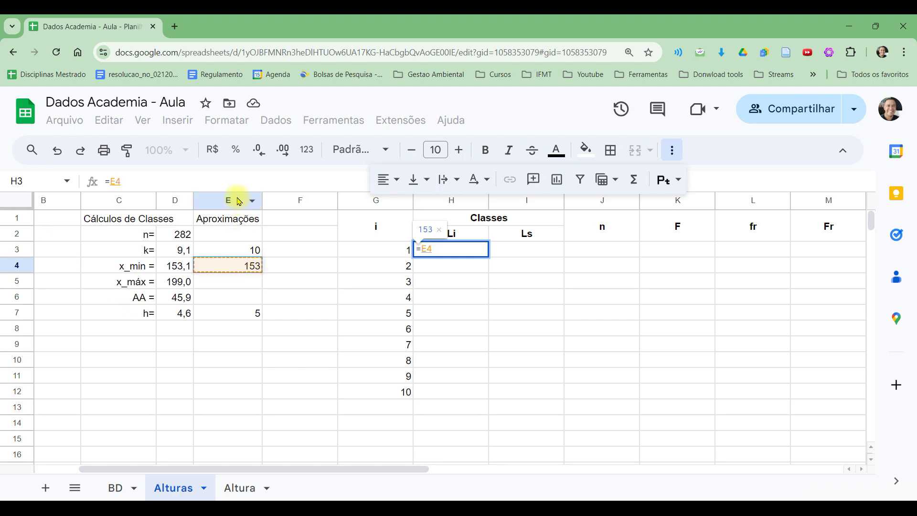
key("Return")
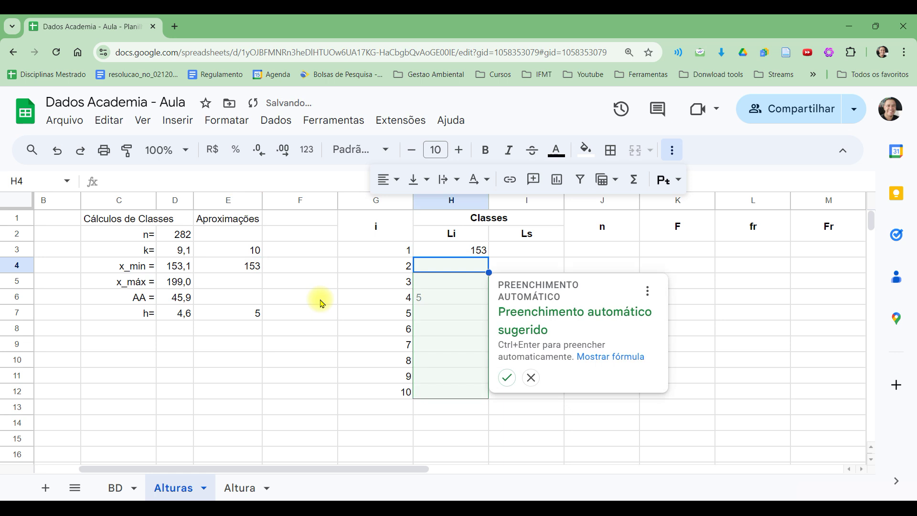
key("Escape")
key("Up")
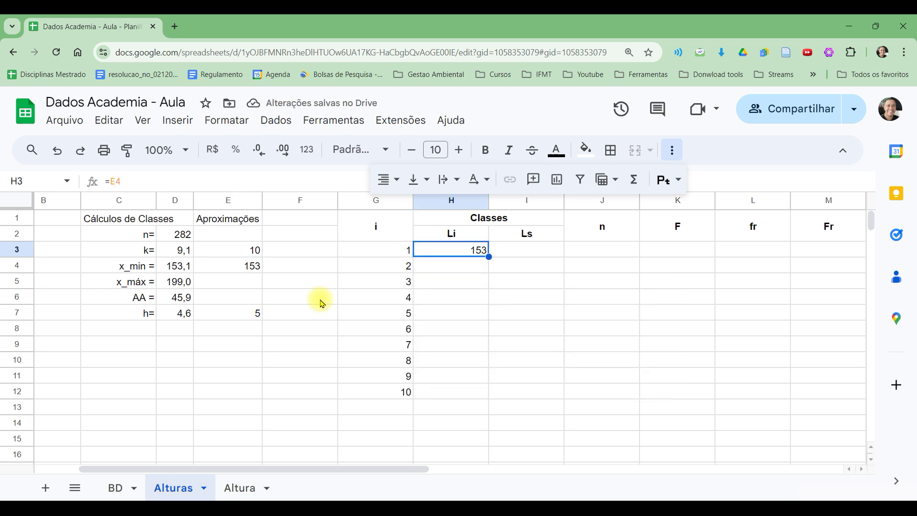
- Calculate the first class's upper limit in I3 as the lower limit plus the approximated class width, =H3+E7
key("Right")
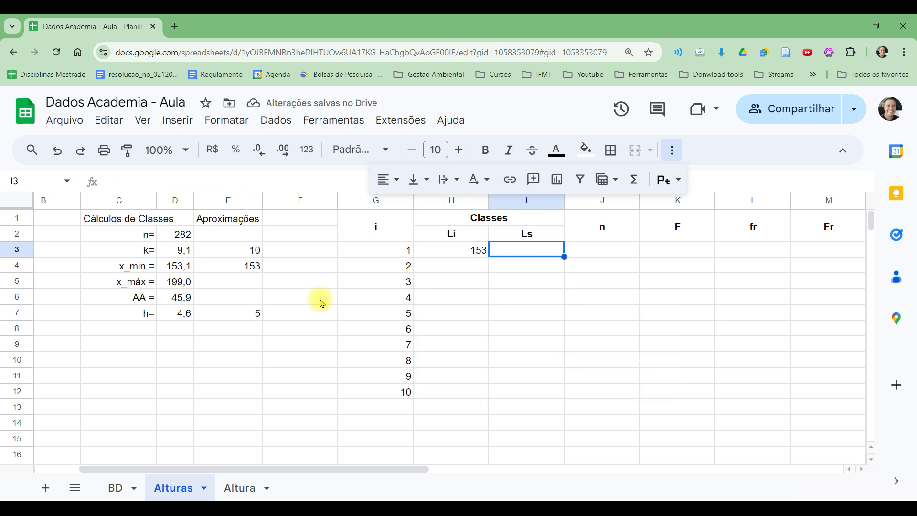
type("=")
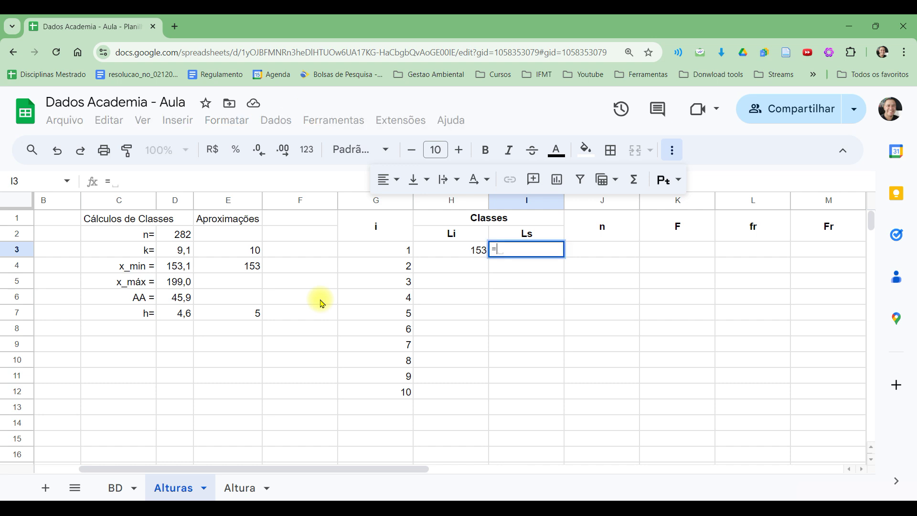
key("Left")
type("+")
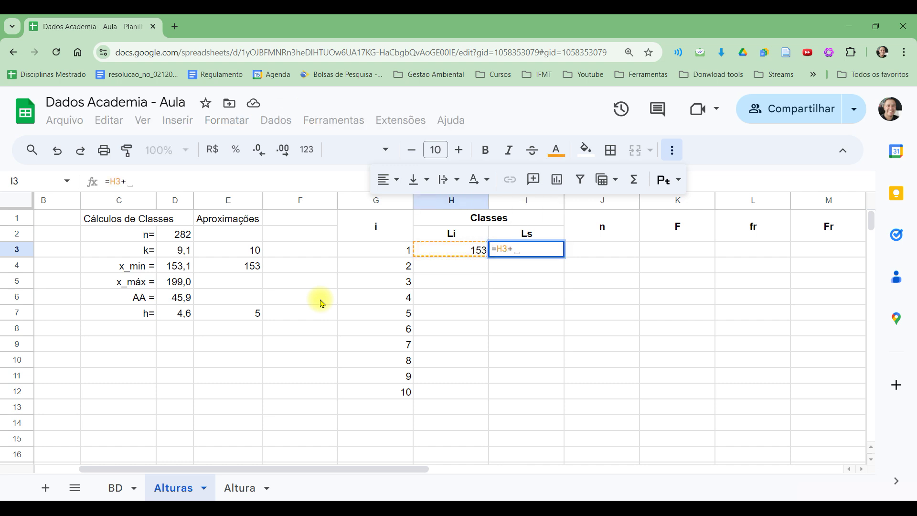
left_click(243, 319)
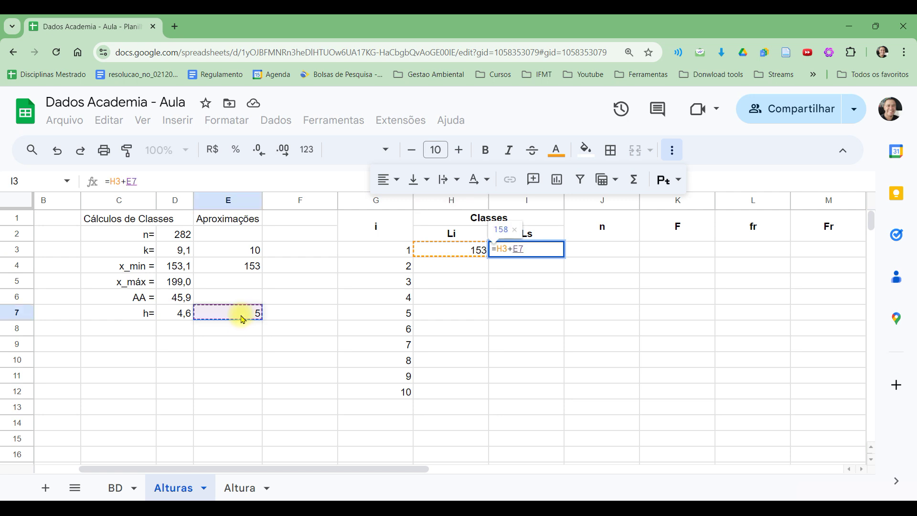
key("Return")
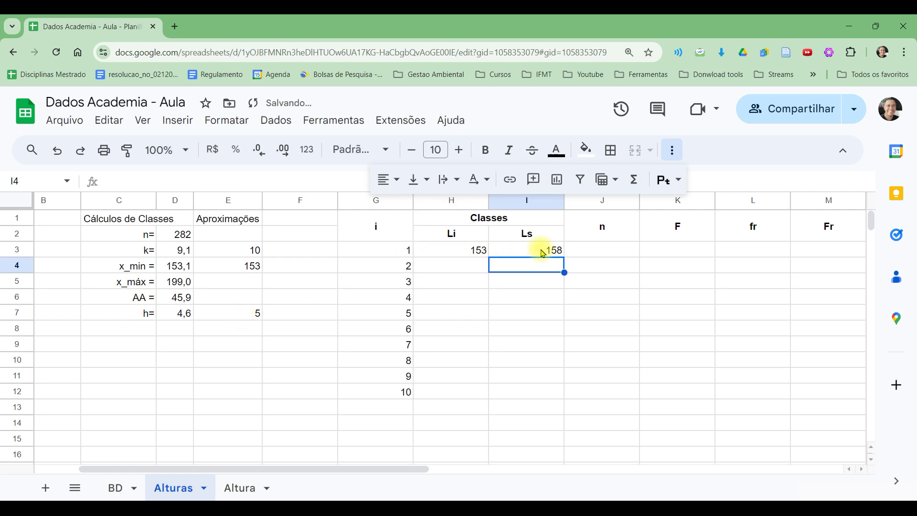
- Set the second class's lower limit in H4 to the previous upper limit with =I3
left_click(470, 251)
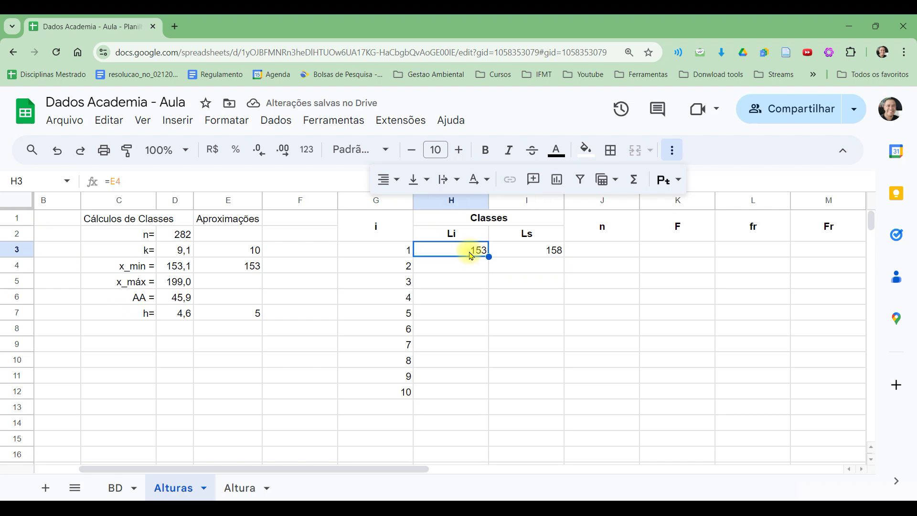
left_click(524, 255)
left_click(475, 265)
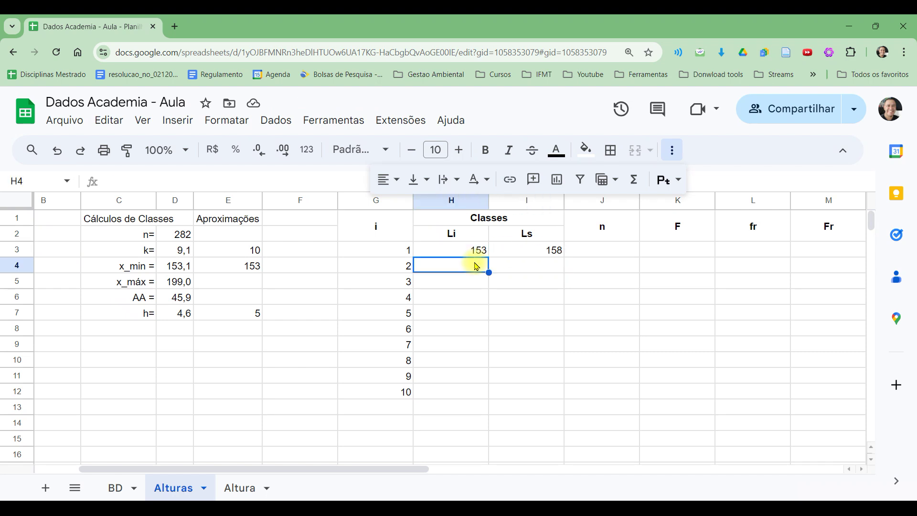
type("=")
left_click(529, 254)
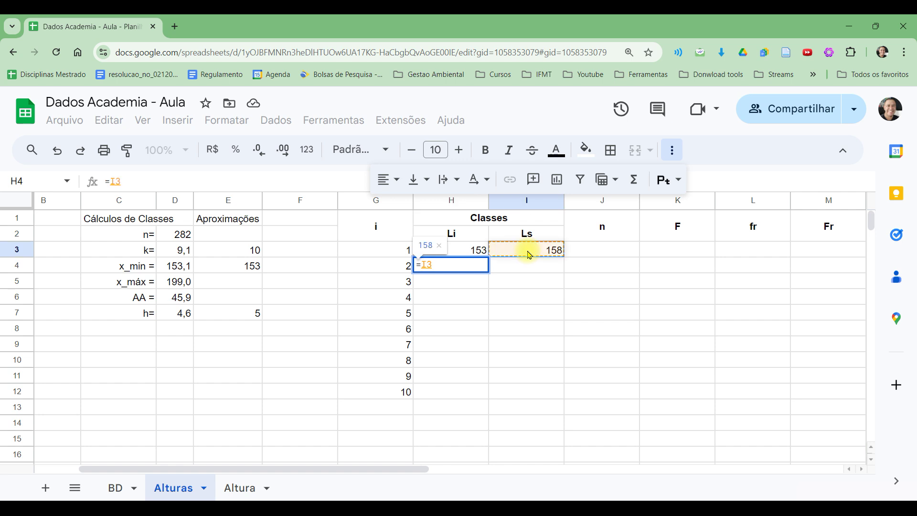
key("Return")
key("Up")
key("Right")
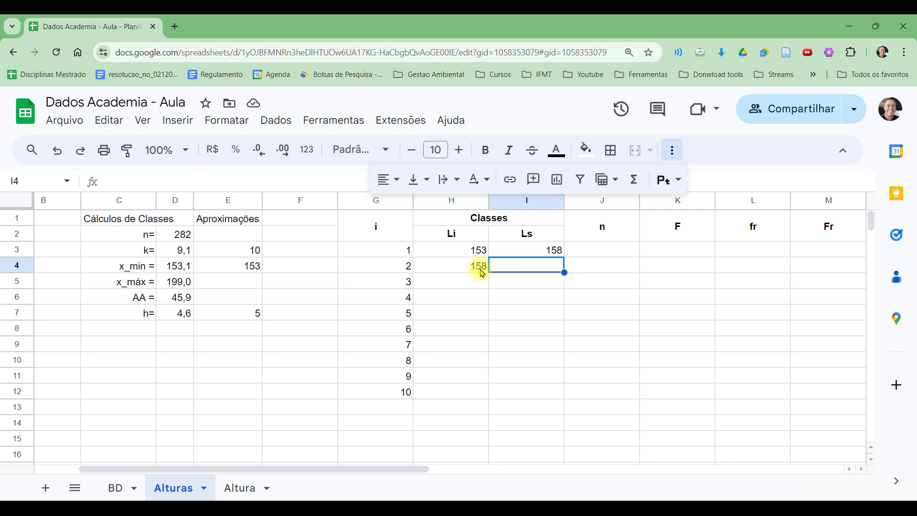
- Make the class width reference in I3 absolute, =H3+$E$7, and decline the suggested autofill
left_click(542, 251)
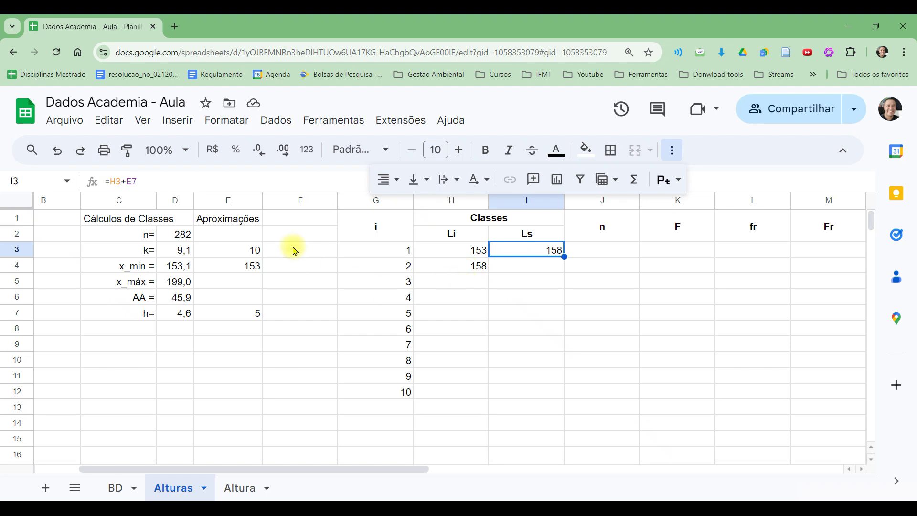
left_click(128, 181)
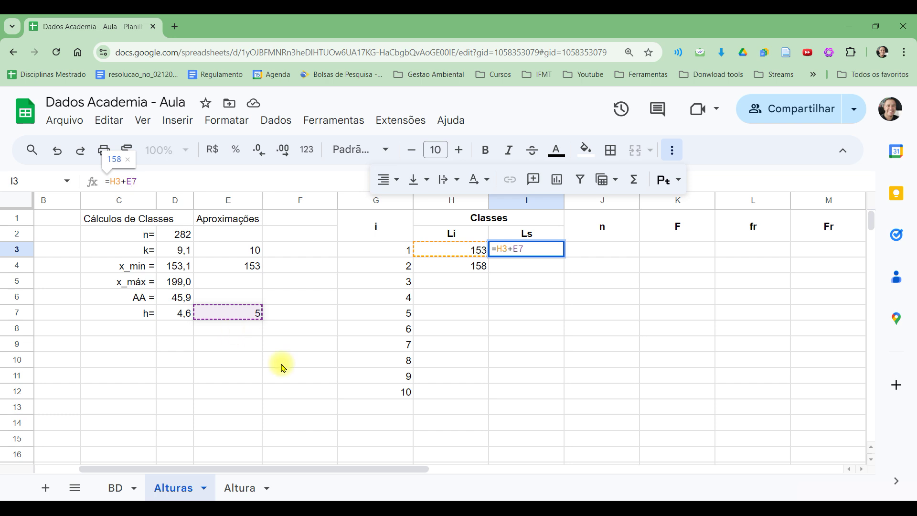
key("F4")
key("Return")
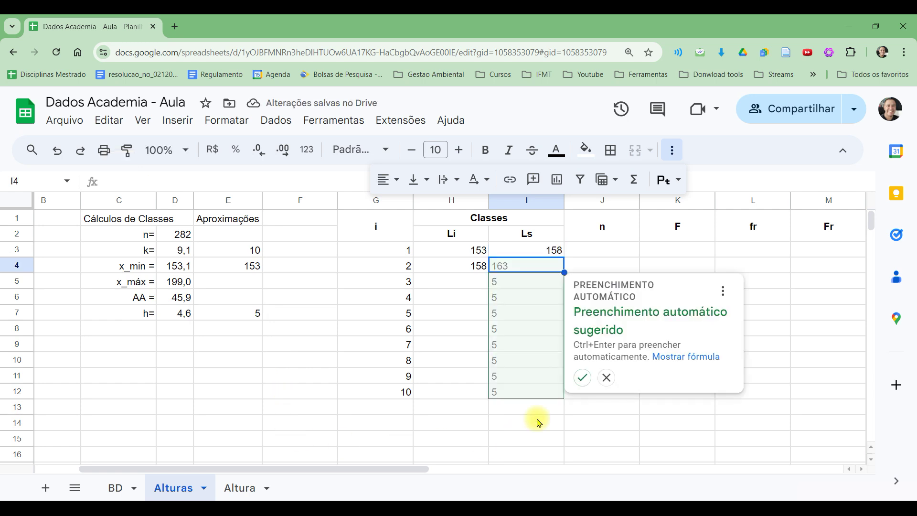
left_click(605, 378)
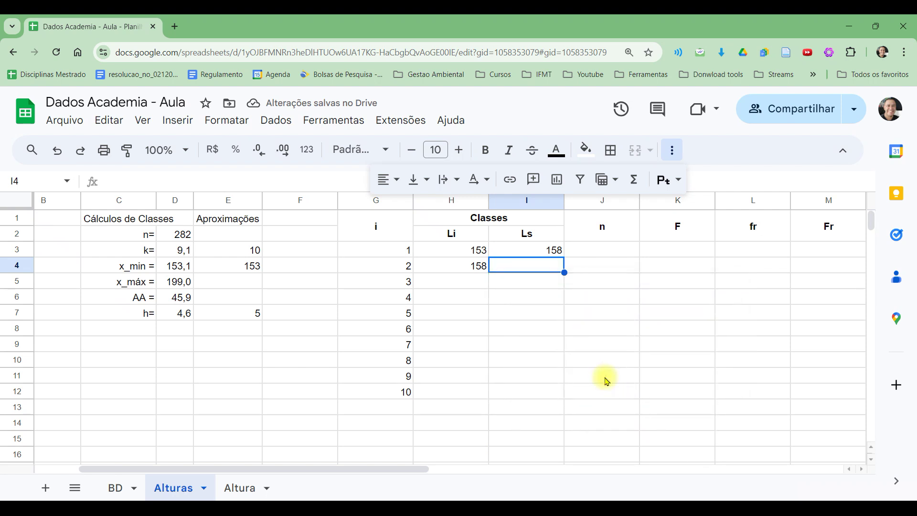
- Copy the upper limit formula from I3 into I4, and extend the limits in H4:I4 down through row 12
left_click(554, 253)
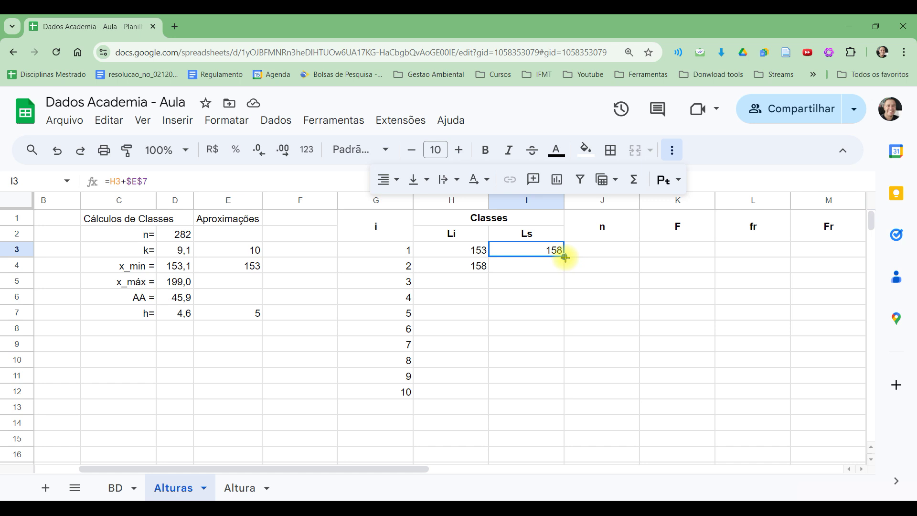
left_click_drag(565, 258, 563, 270)
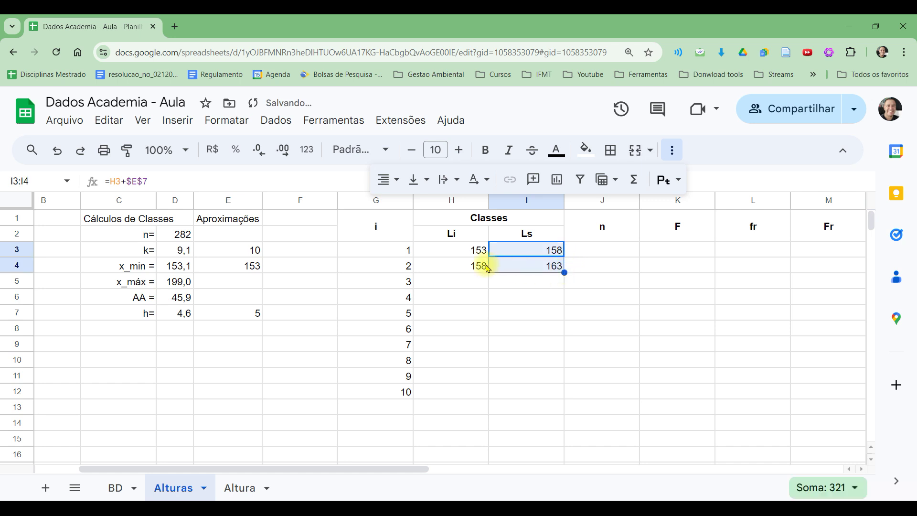
left_click(459, 270)
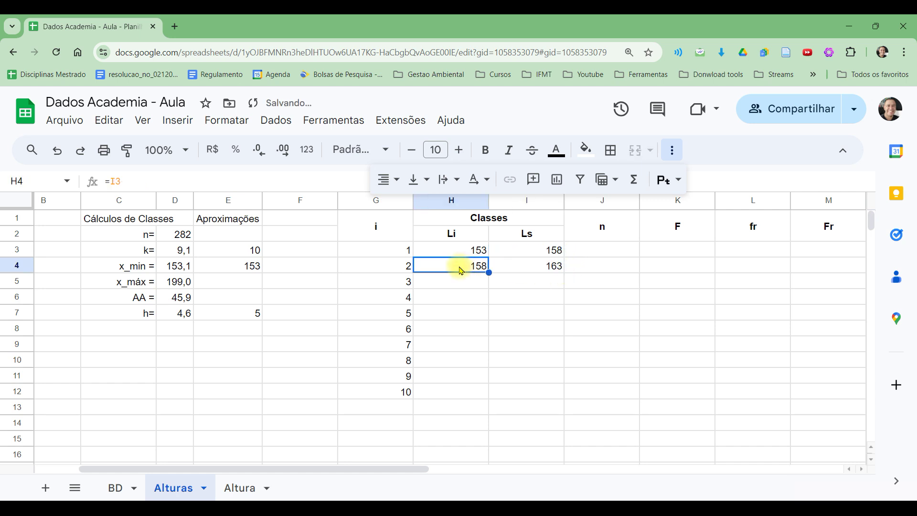
left_click(559, 270)
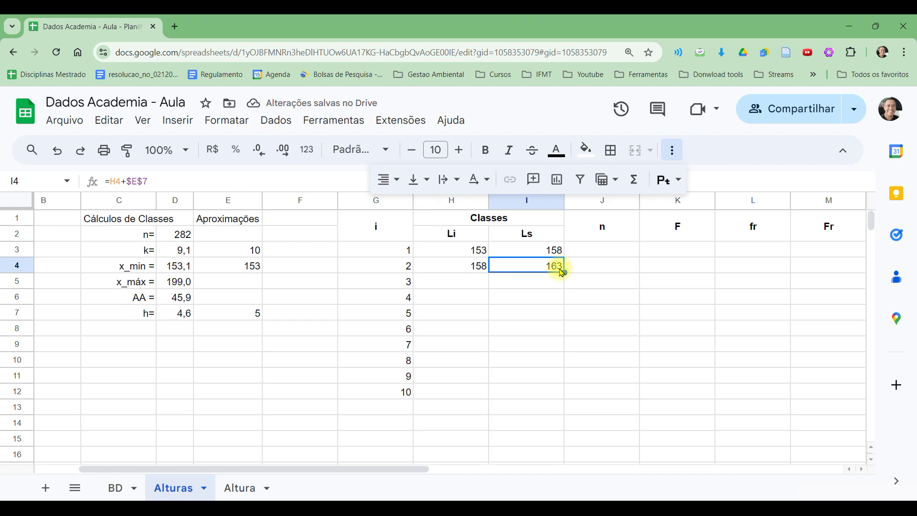
key("shift+Left")
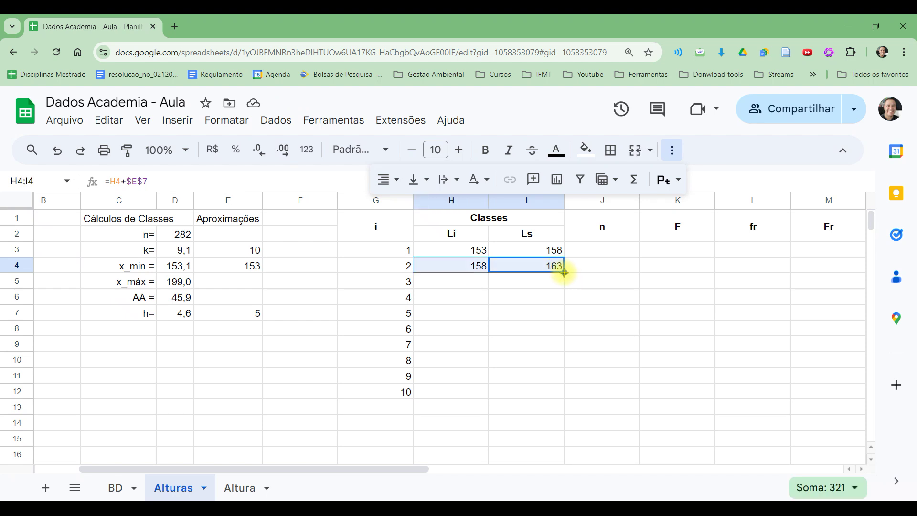
left_click_drag(565, 272, 549, 395)
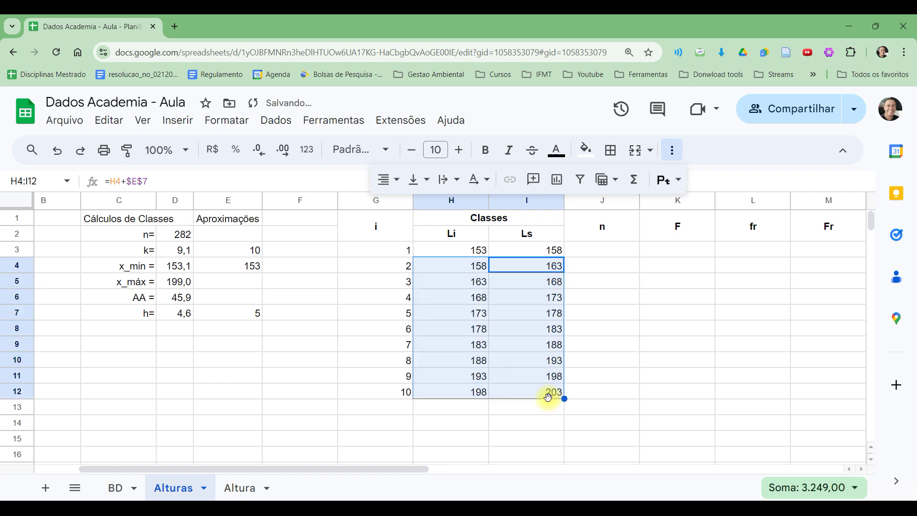
- Examine the first and last class limits against x_máx in D5 to check that the classes cover the height data
left_click(504, 394)
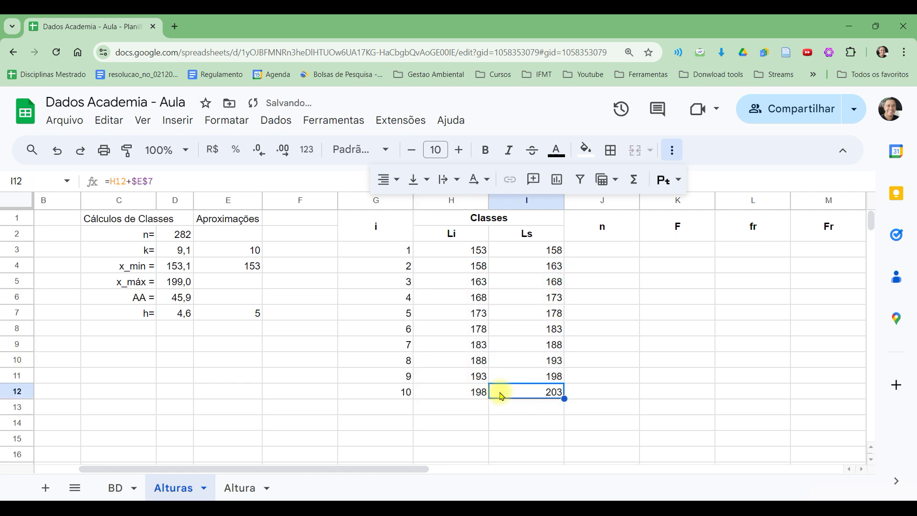
left_click(182, 282)
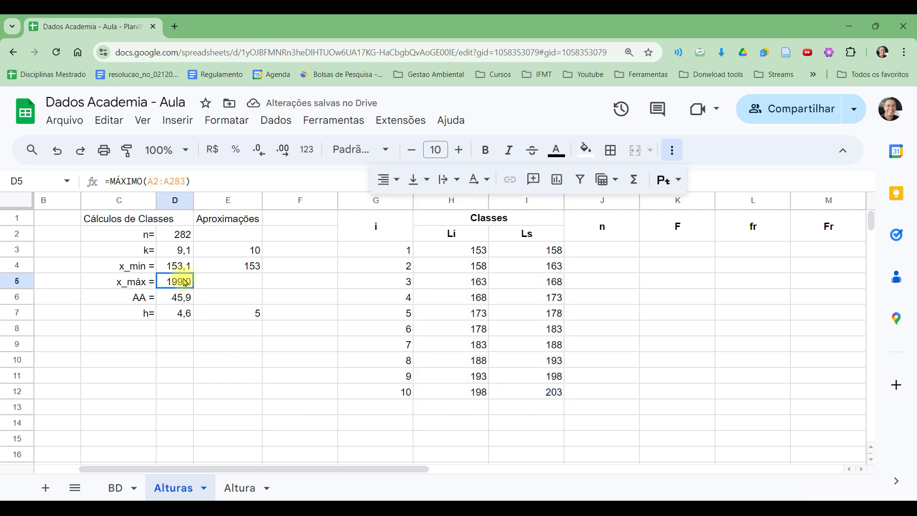
left_click(482, 393)
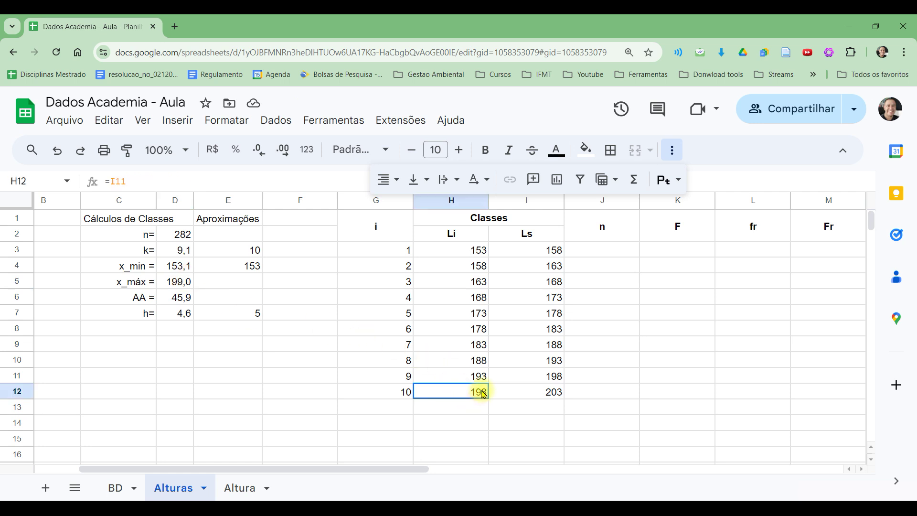
left_click(515, 395)
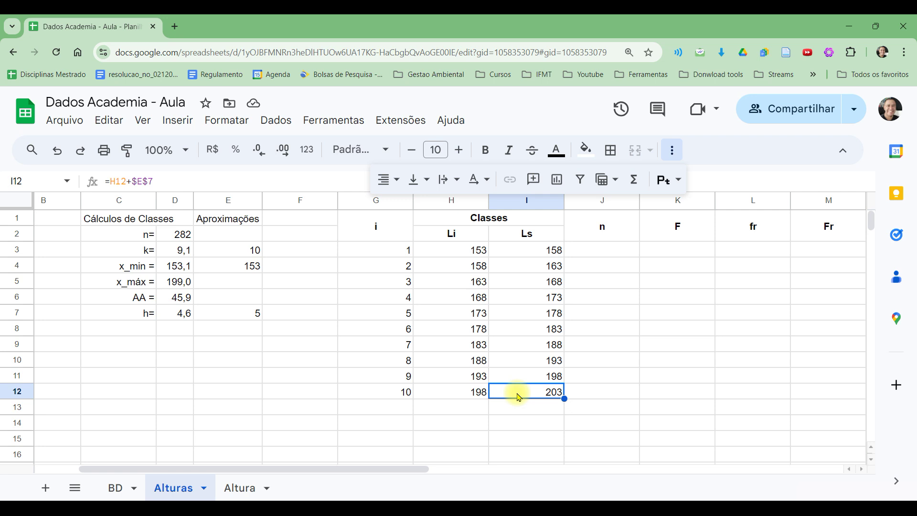
left_click(469, 251)
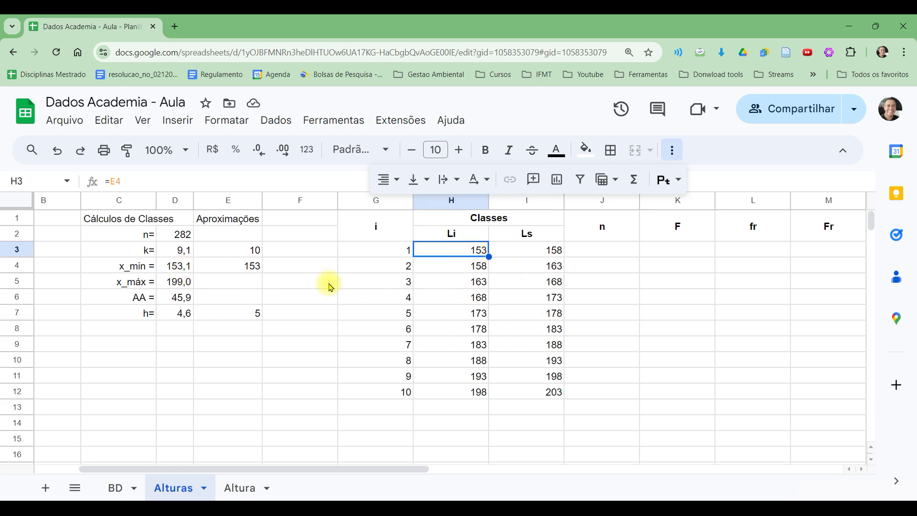
left_click(524, 393)
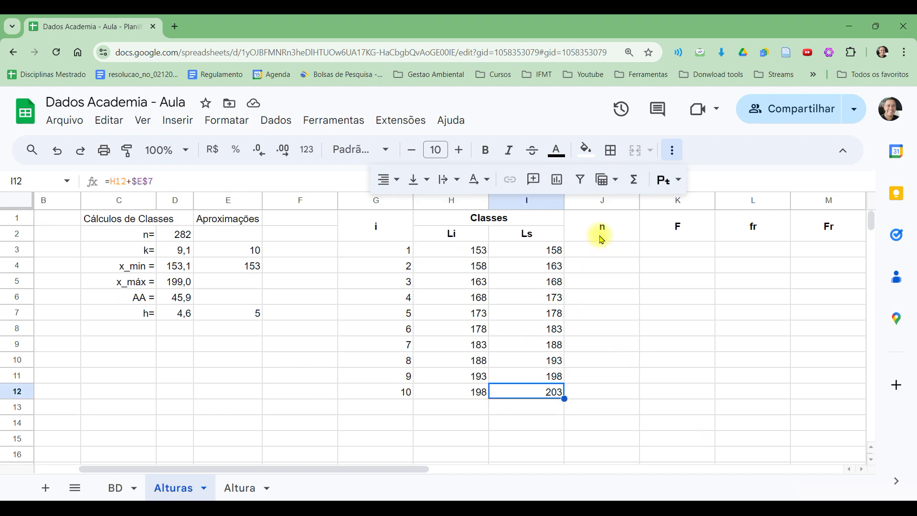
scroll(609, 241, "left", 2)
left_click(643, 249)
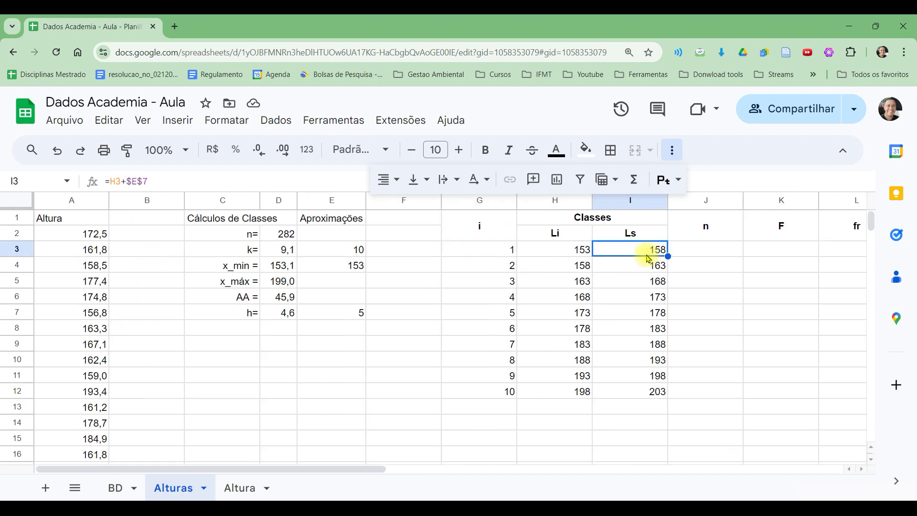
left_click(720, 252)
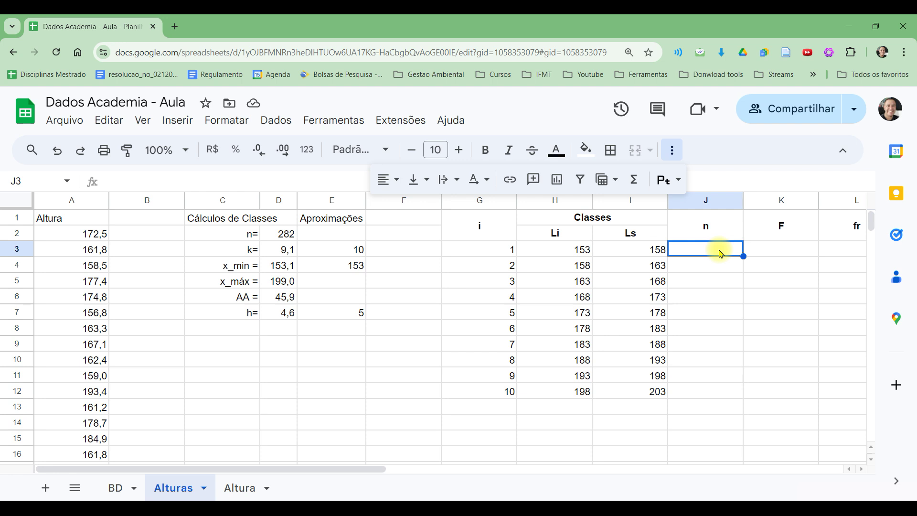
- Start a CONT.SE formula in K3 using the height data as the absolute range $A$2:$A$283
left_click(769, 255)
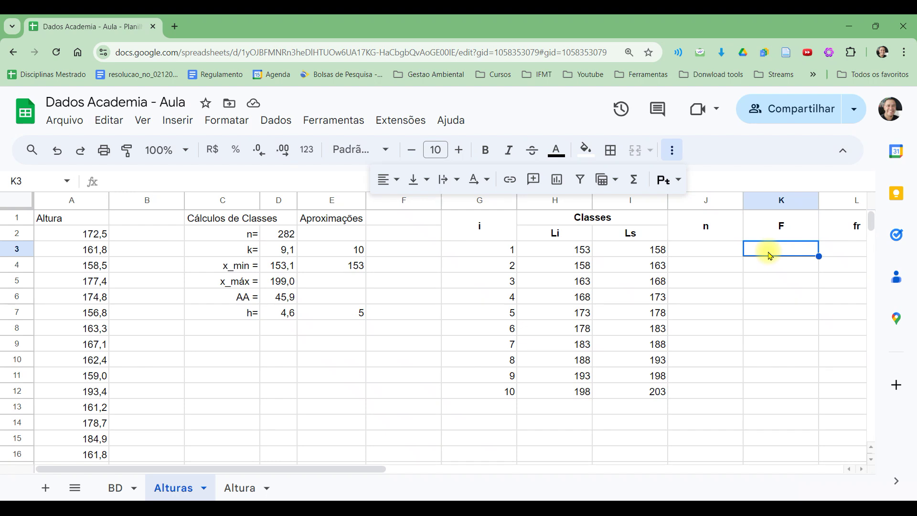
type("=")
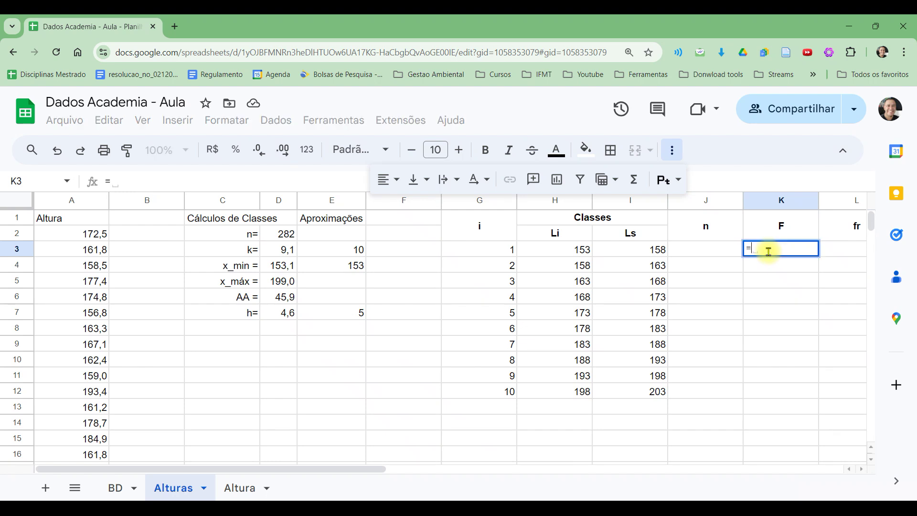
type("cont")
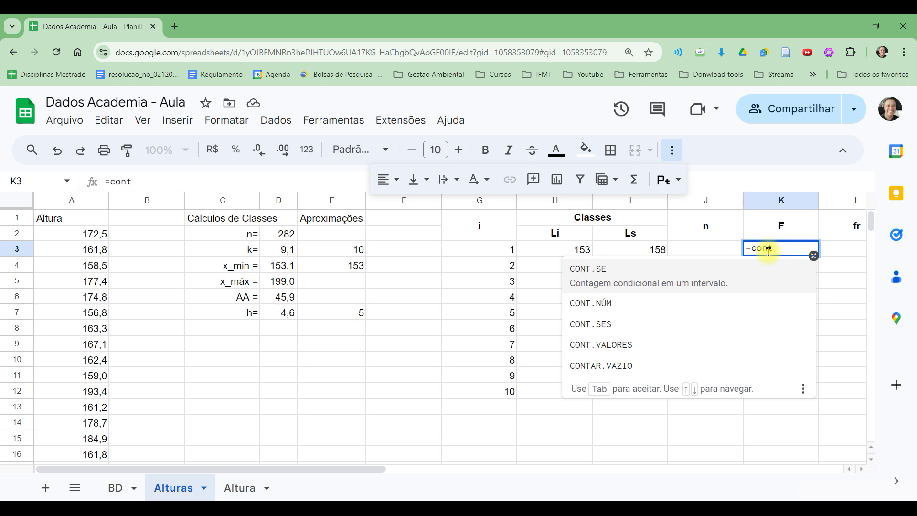
type(".se")
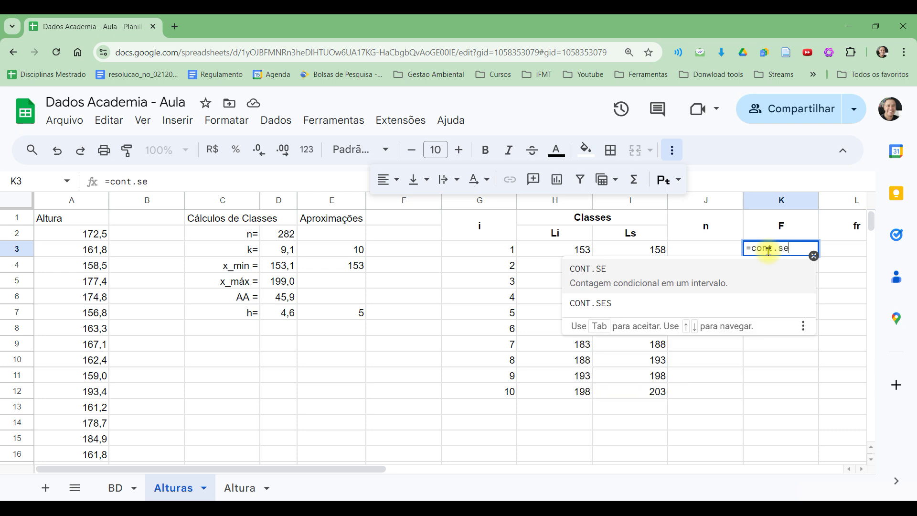
left_click(629, 283)
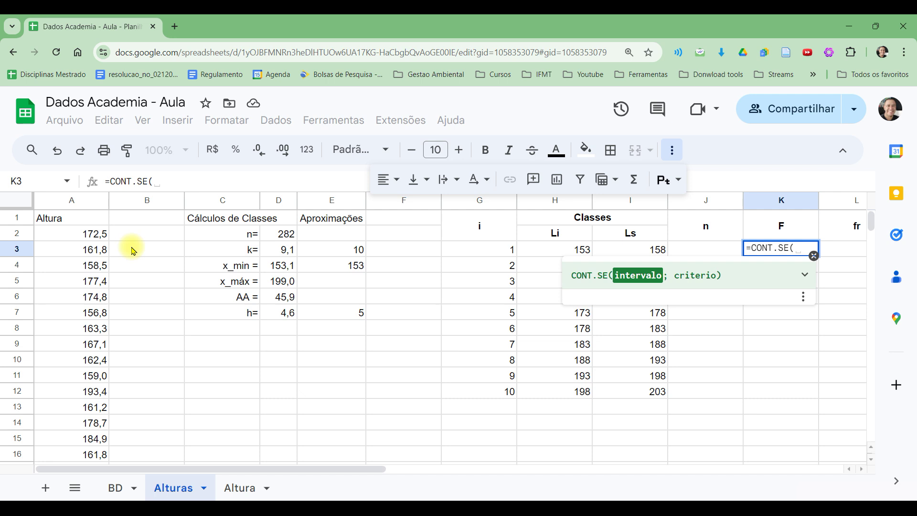
left_click(100, 240)
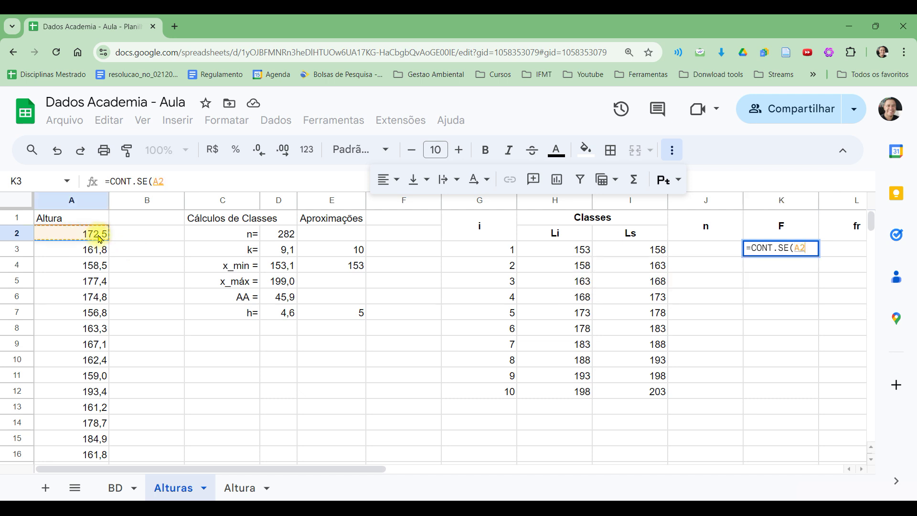
key("ctrl+shift+Down")
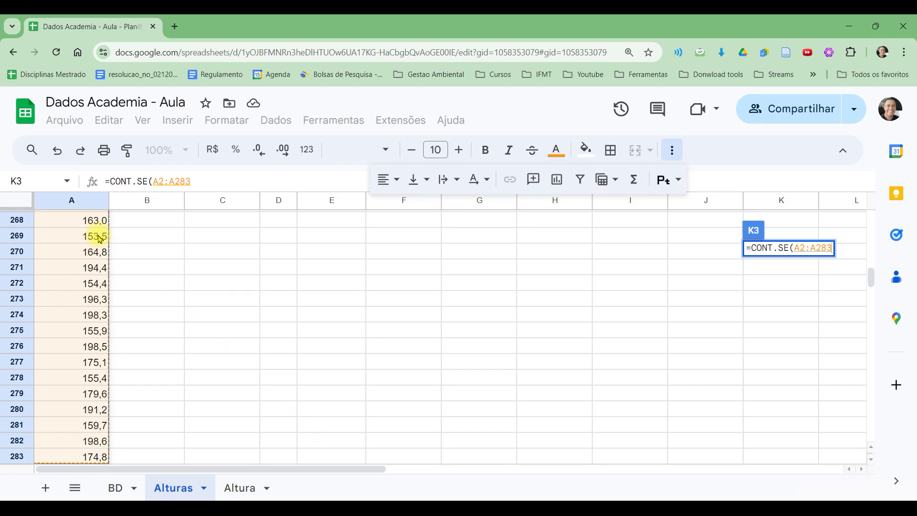
key("F4")
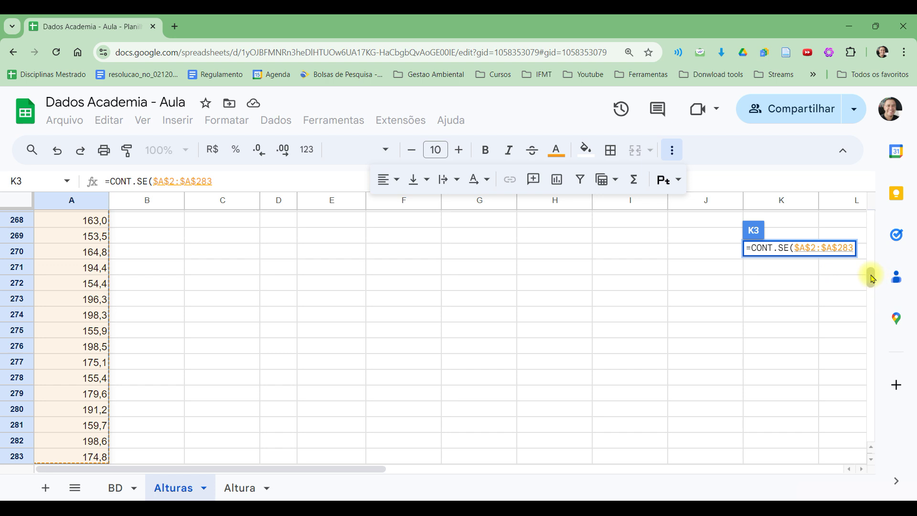
left_click_drag(870, 277, 873, 211)
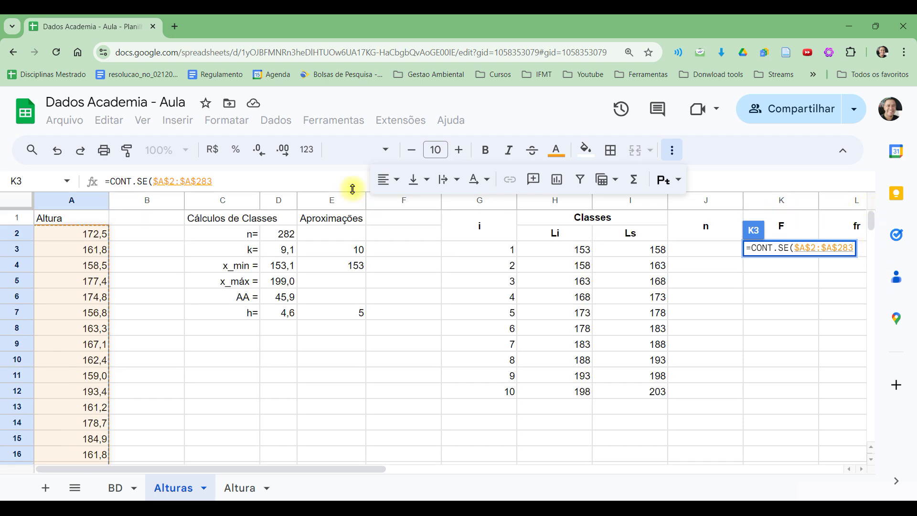
- Complete the K3 formula with the criterion "<"&I3, and accept the suggested autofill down through K12
left_click(337, 181)
type(";")
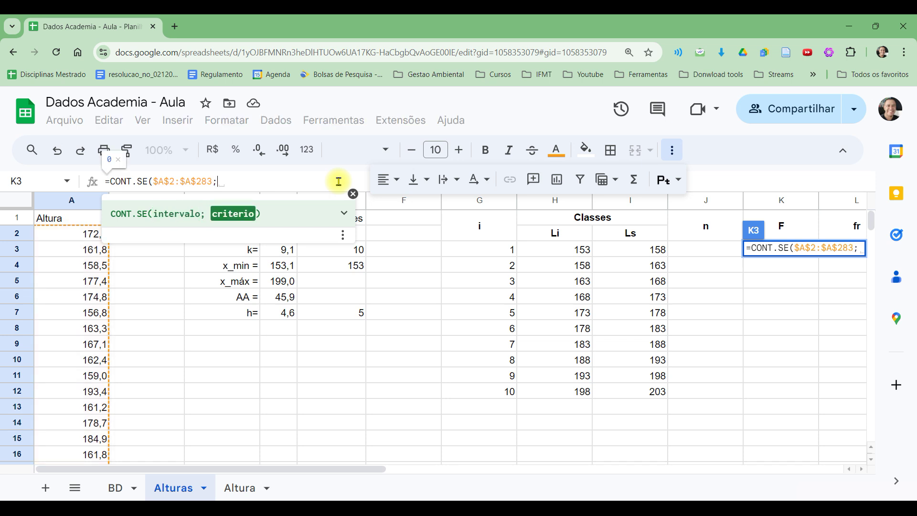
type("\"")
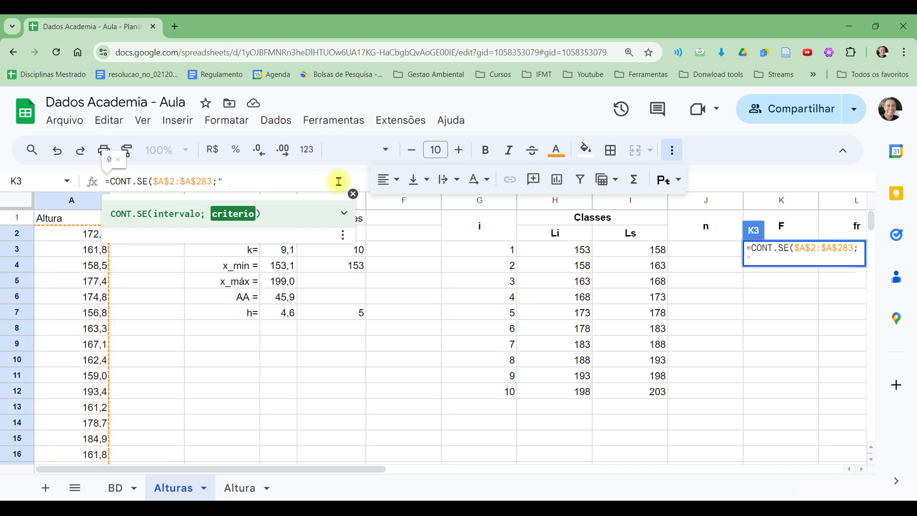
type("<\"")
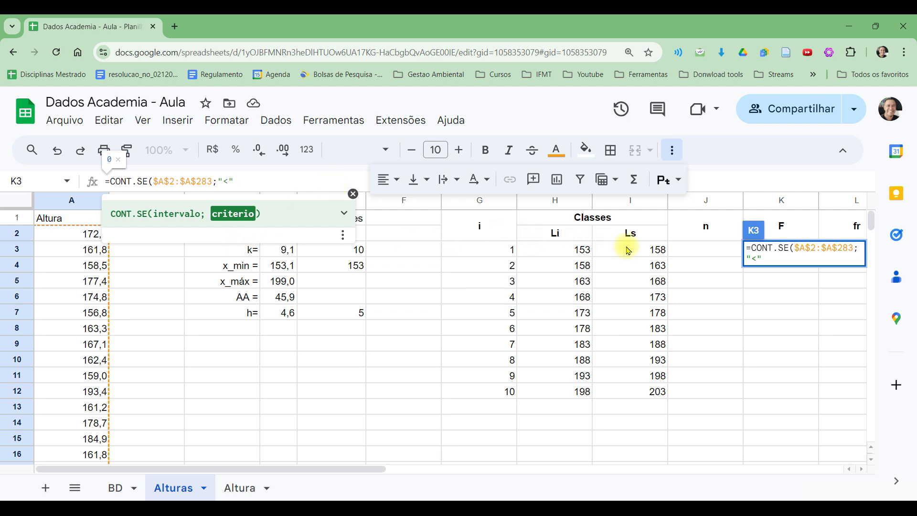
type("&")
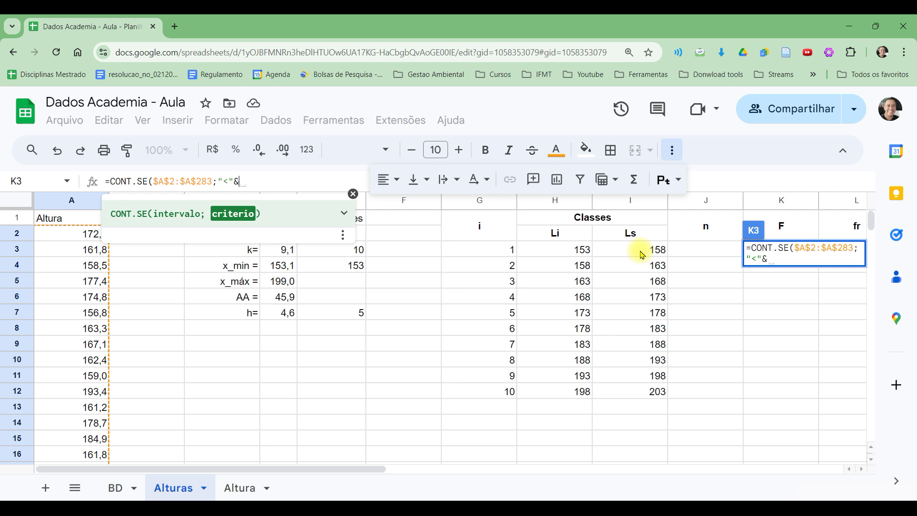
left_click(641, 254)
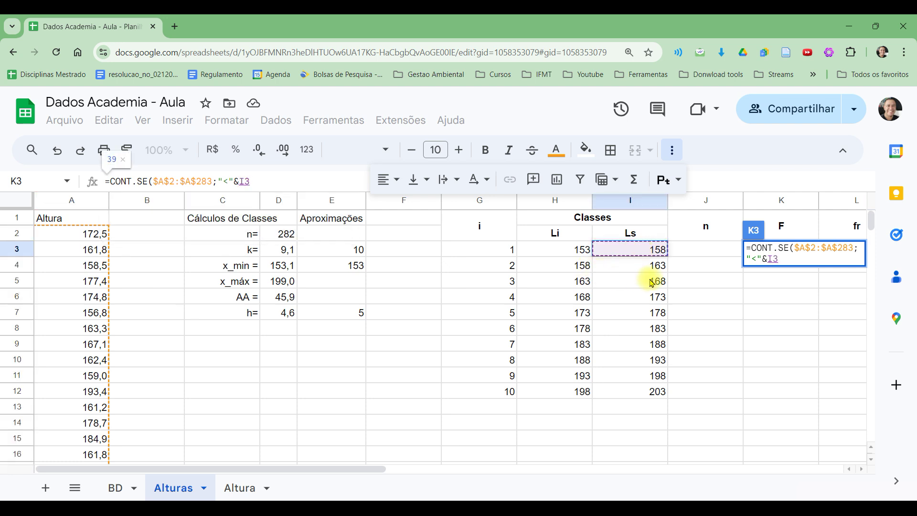
key("Return")
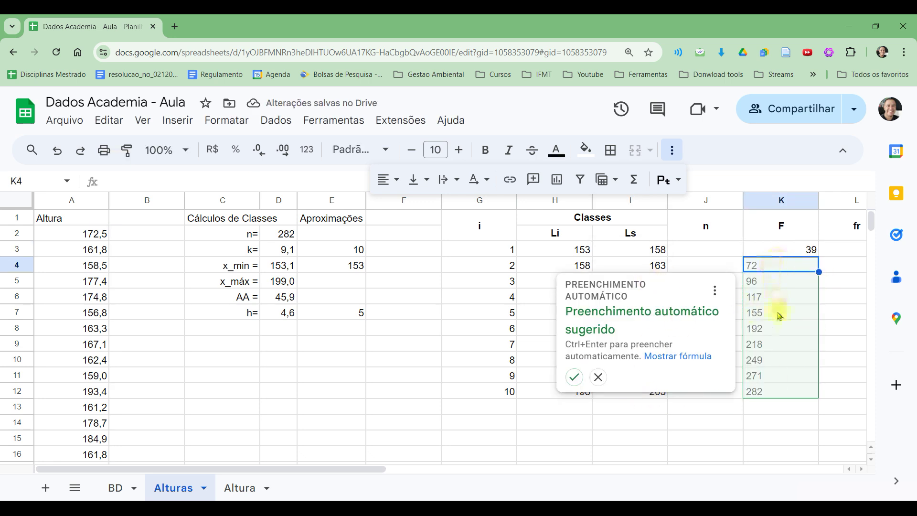
left_click(574, 378)
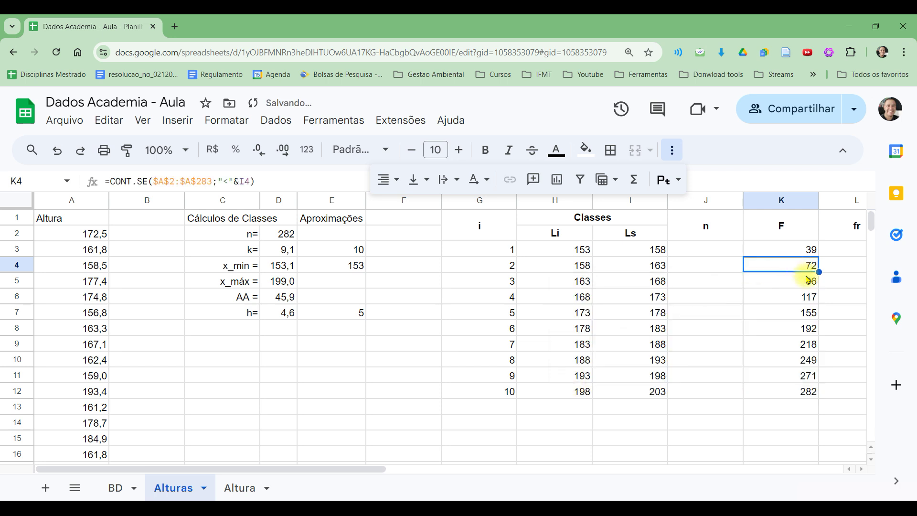
left_click(792, 392)
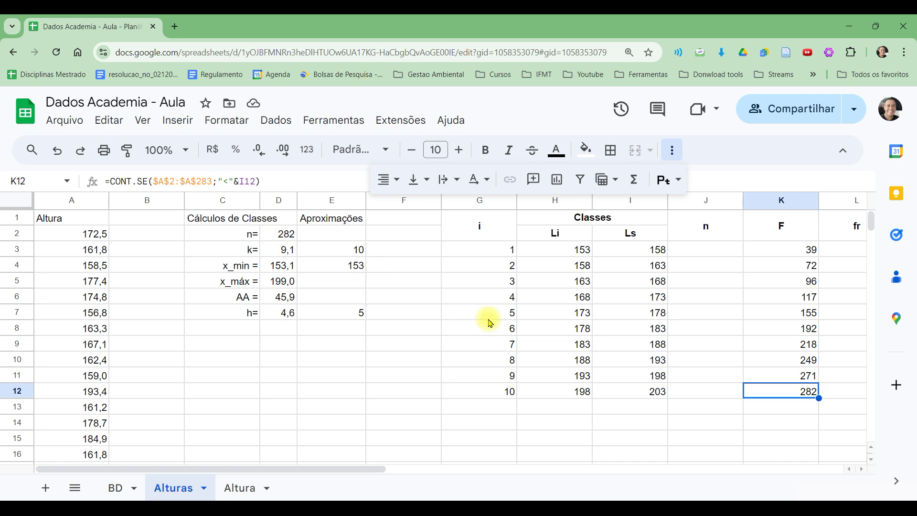
- Set the first class's frequency in J3 to =K3 and decline the suggested autofill
left_click(734, 250)
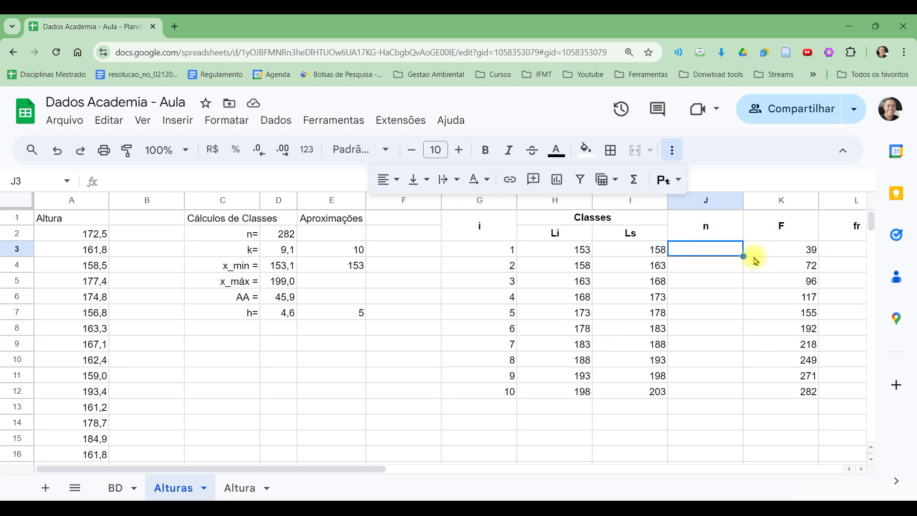
type("=K3")
key("Return")
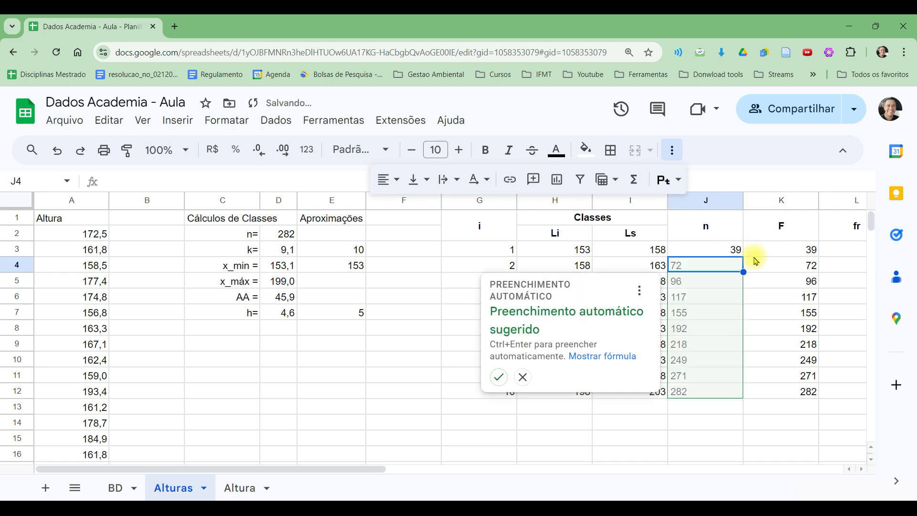
key("Escape")
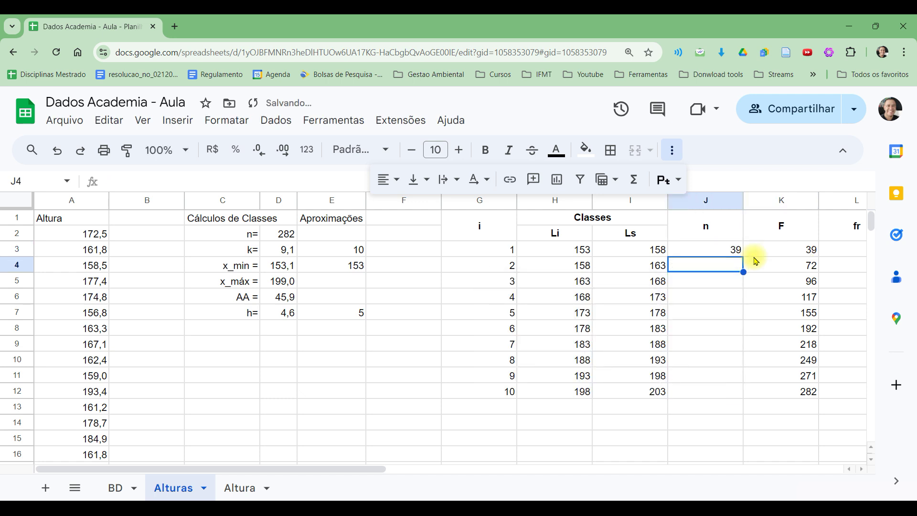
- Calculate the second class's frequency in J4 with =K4-K3
type("=")
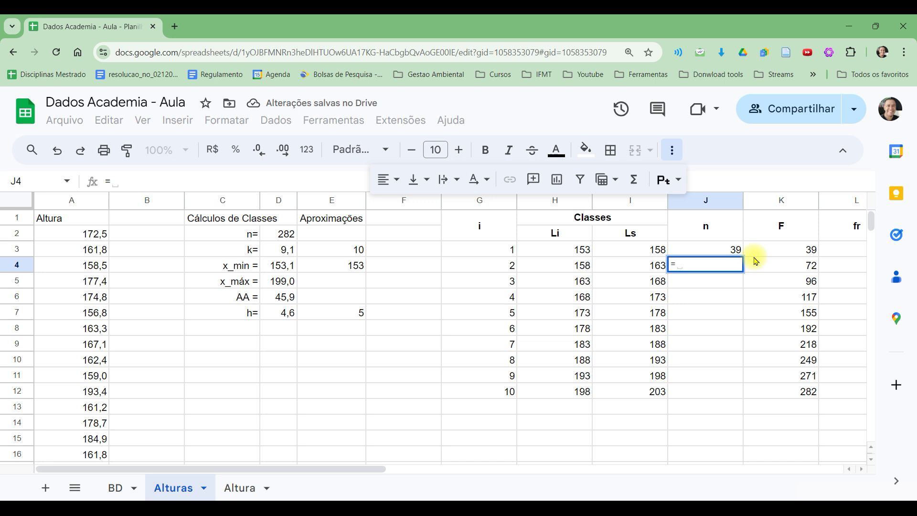
left_click(768, 266)
type("-")
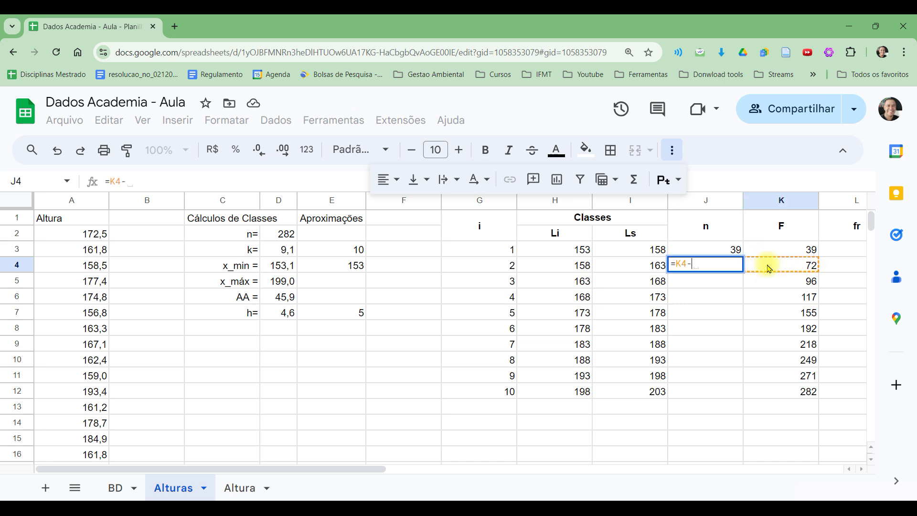
left_click(786, 253)
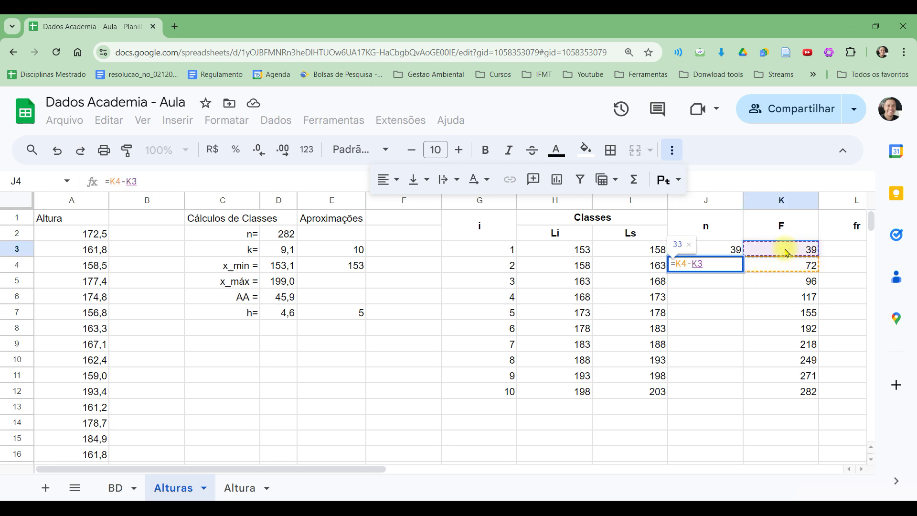
key("Return")
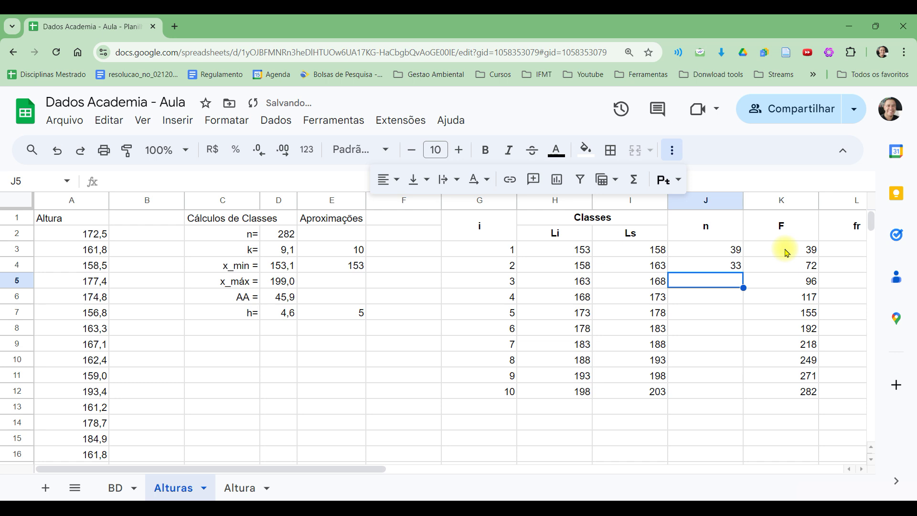
- Calculate the third class's frequency in J5 with =K5-K4
left_click(736, 265)
left_click(738, 284)
type("=")
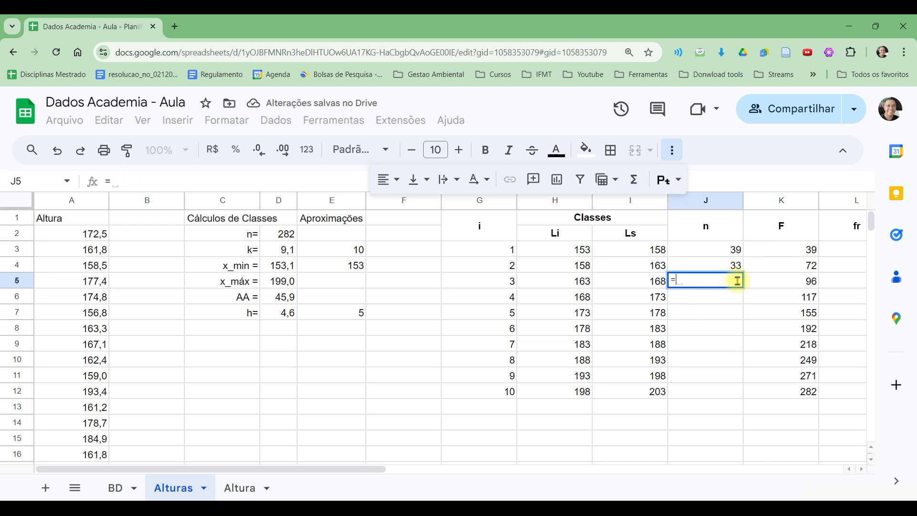
key("Right")
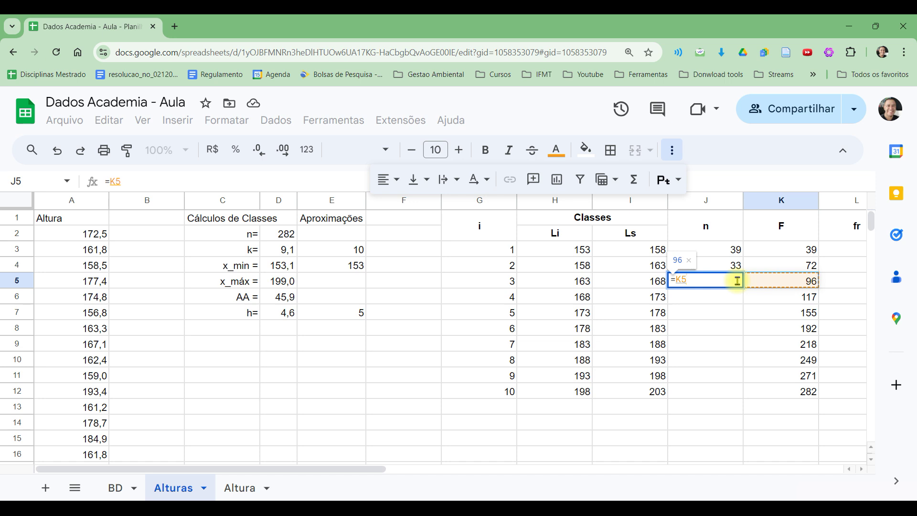
type("-")
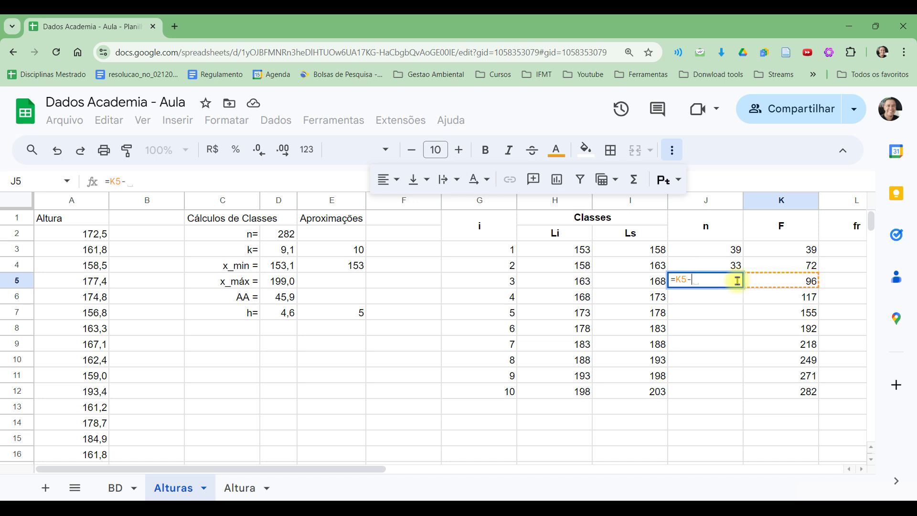
left_click(789, 267)
key("Return")
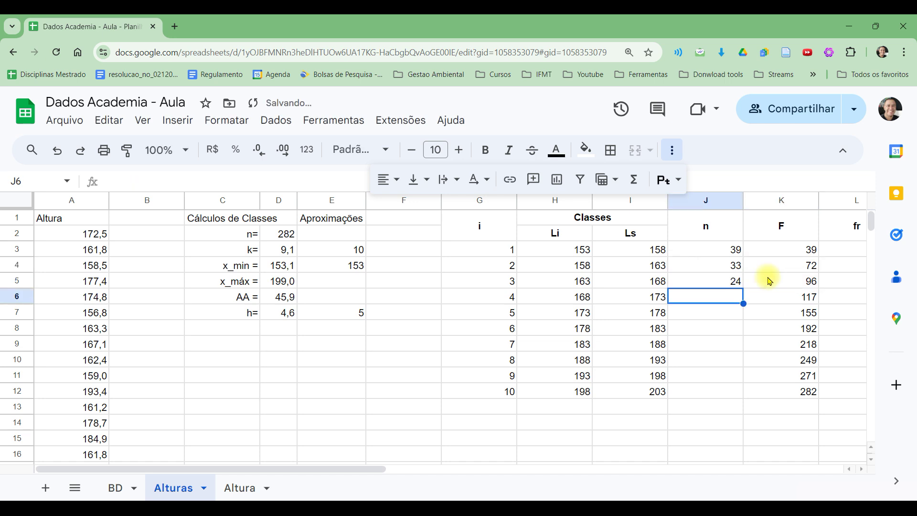
- Extend the frequency formula from J5 down through J12 for the remaining classes
left_click(738, 284)
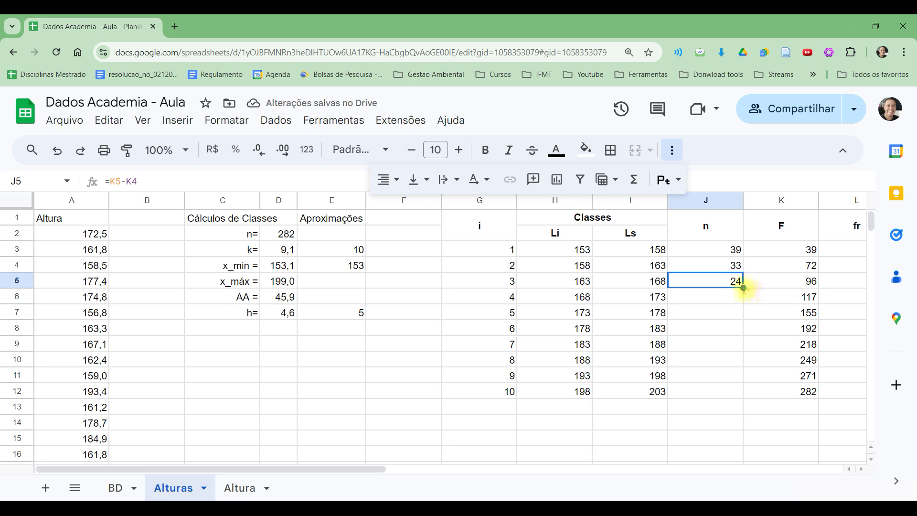
left_click_drag(743, 287, 726, 398)
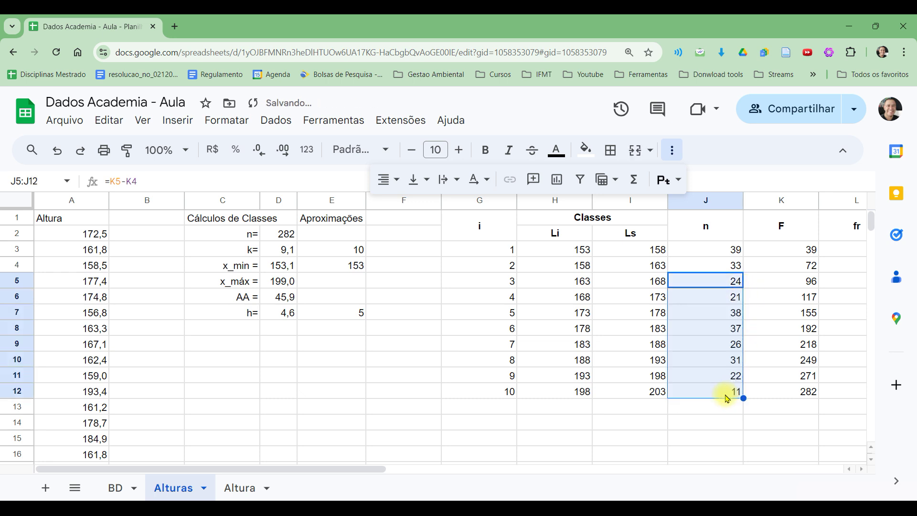
left_click(708, 418)
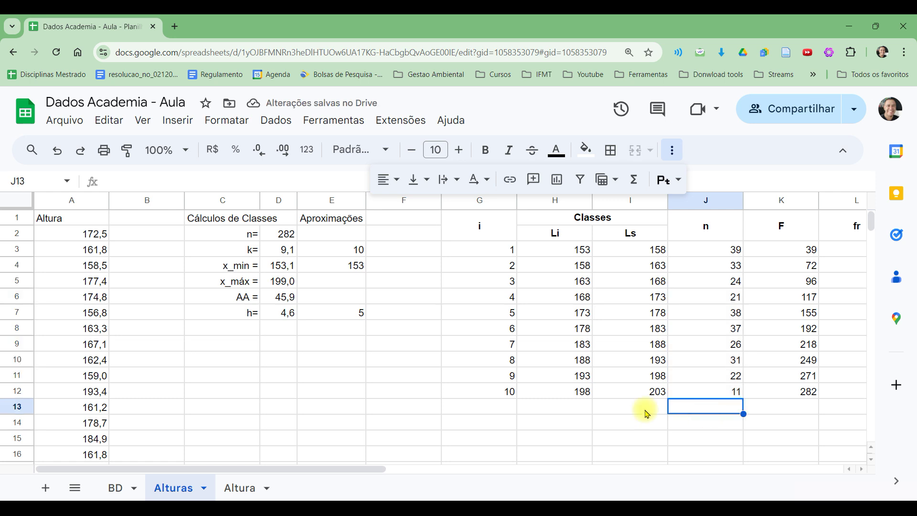
- Merge cells G13:I13 below the class table and enter the label Total
left_click(515, 409)
key("shift+Right")
key("shift+Right")
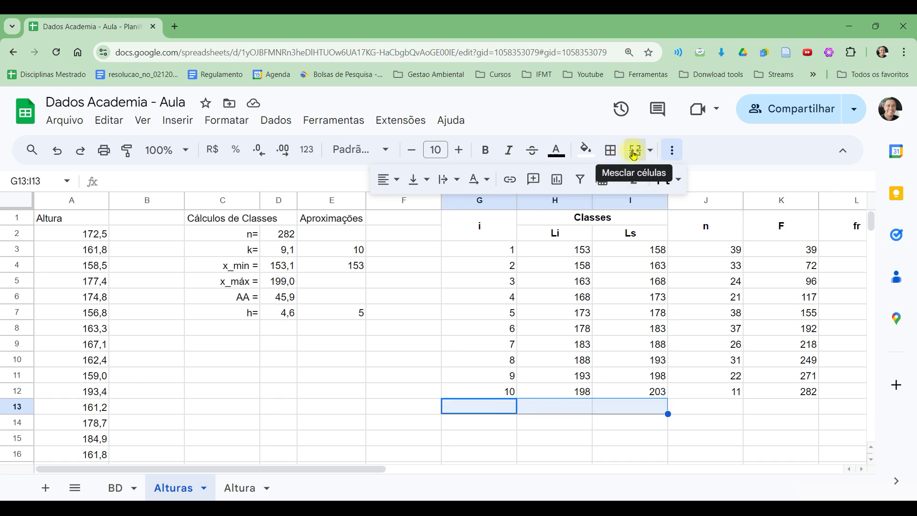
left_click(634, 152)
type("Total")
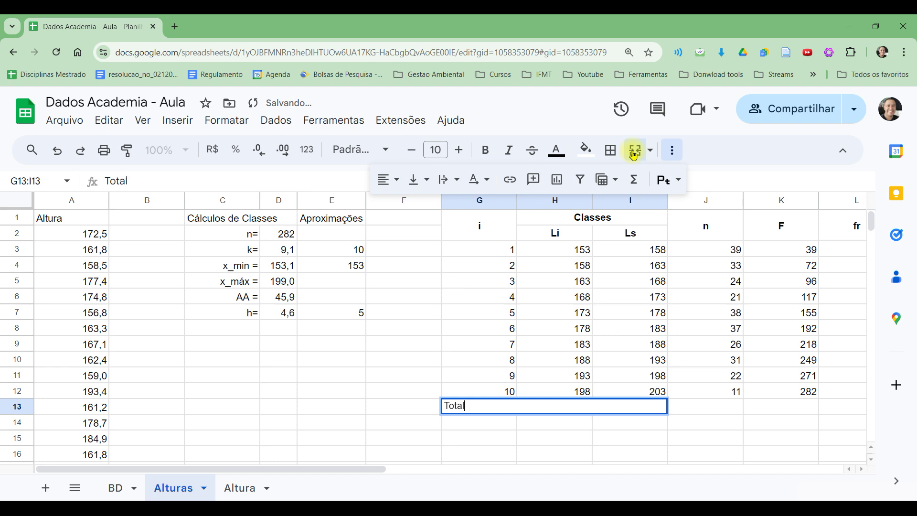
key("Return")
- Right-align the Total label in the merged cells G13:I13
key("Up")
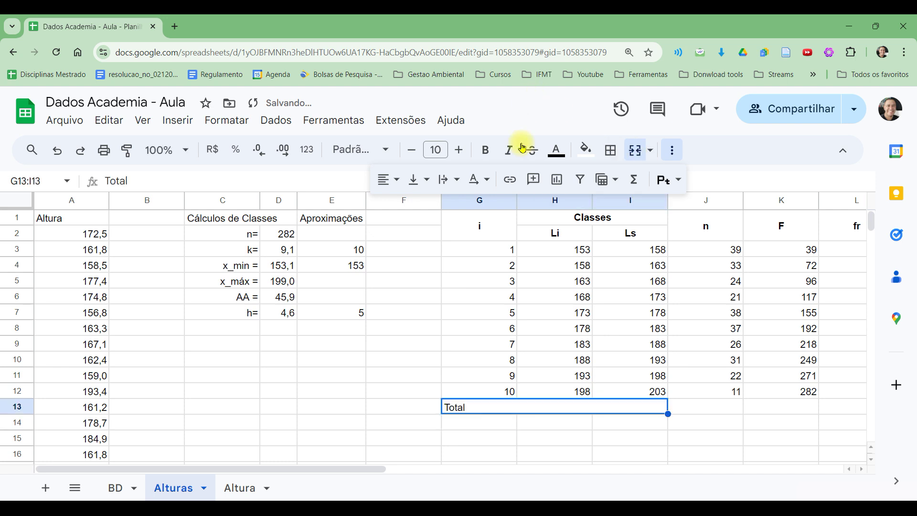
left_click(390, 179)
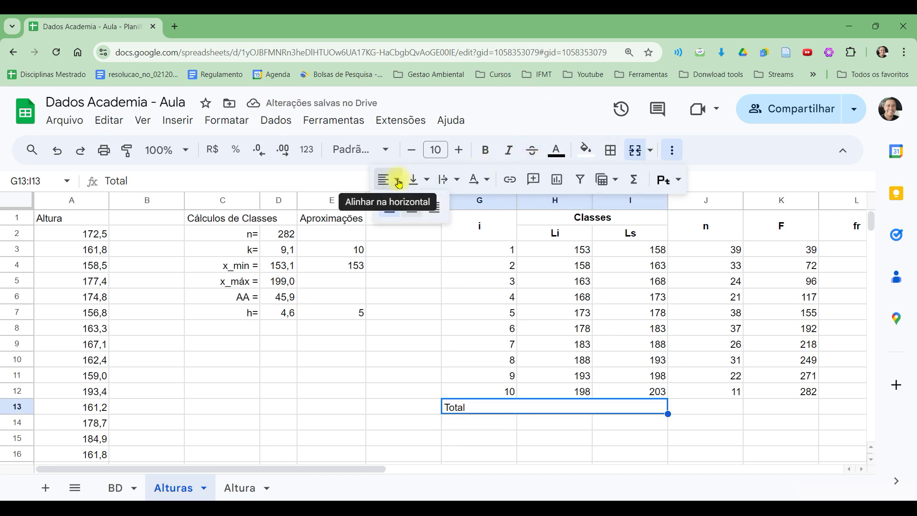
left_click(434, 209)
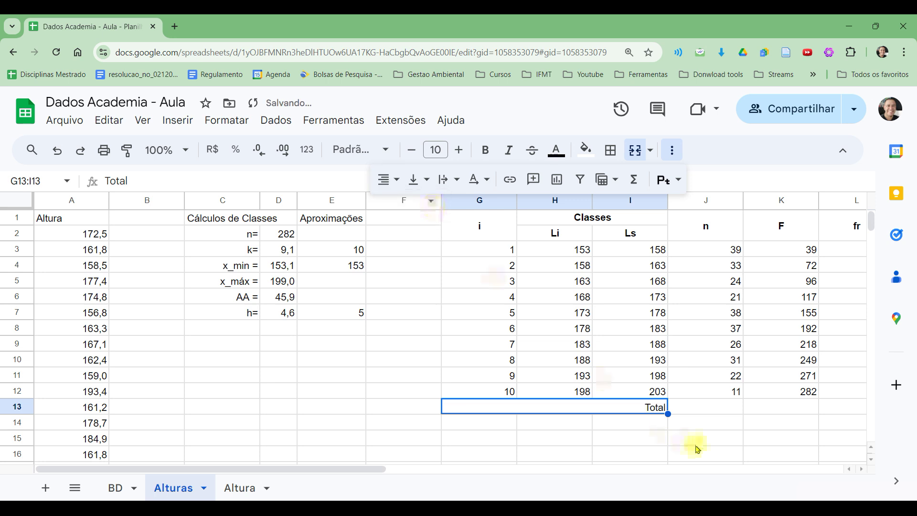
- Total the class frequencies in J13 with =SOMA(J3:J12)
left_click(724, 413)
type("=SOMA(J3:J12")
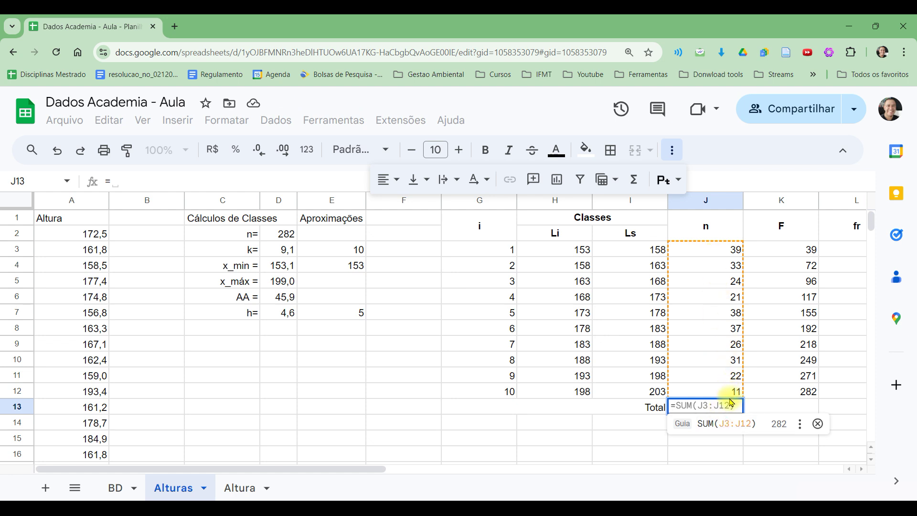
left_click(730, 423)
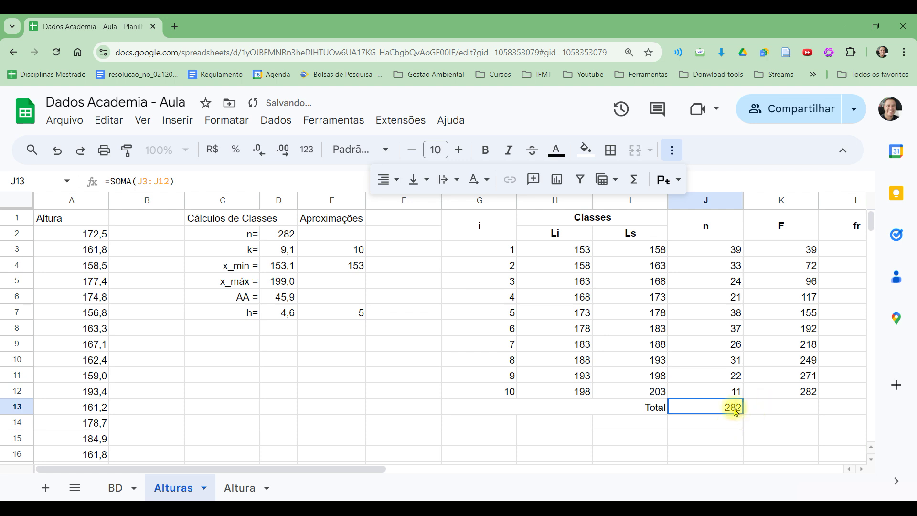
- Enter a dash (-) in K13, the total row's cell under the cumulative frequency column F
left_click(770, 395)
left_click(775, 410)
type("-")
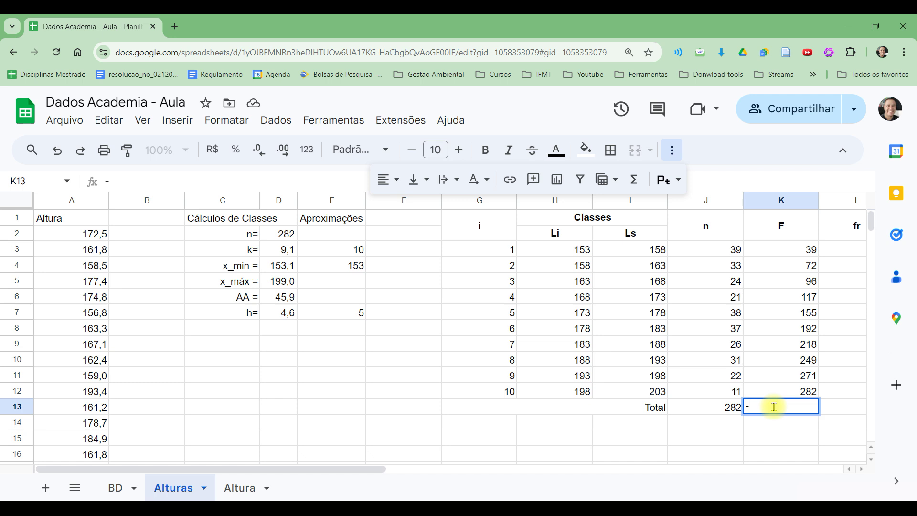
key("Return")
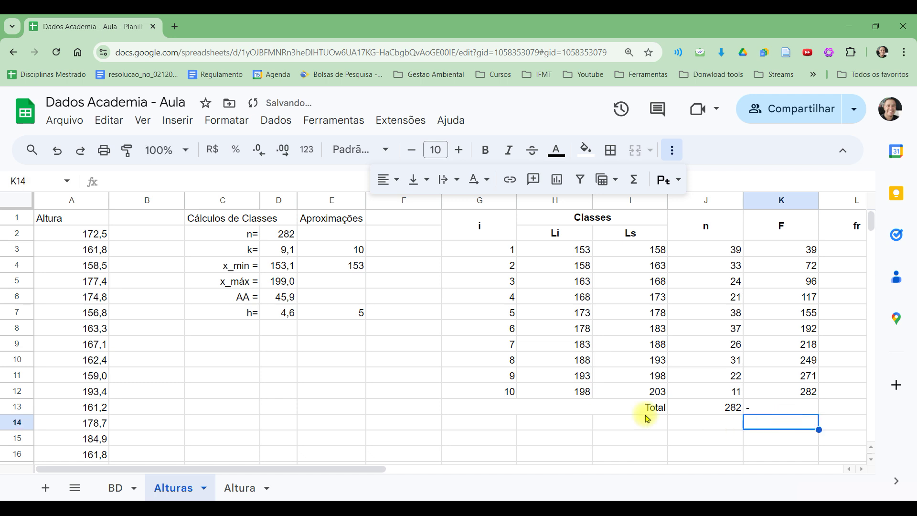
- Calculate the relative frequency in L3 with =J3/$J$13 and accept the suggested autofill of the formula down through L13
left_click_drag(364, 469, 508, 425)
left_click(547, 251)
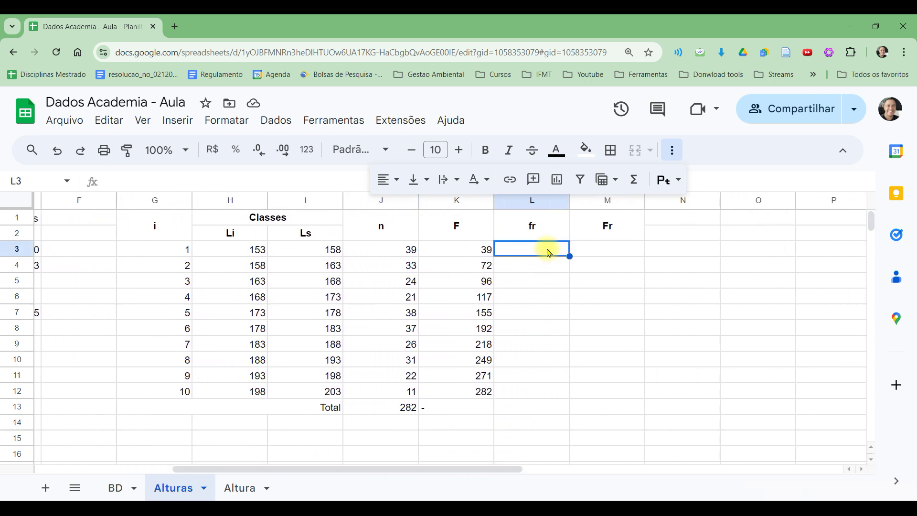
type("=")
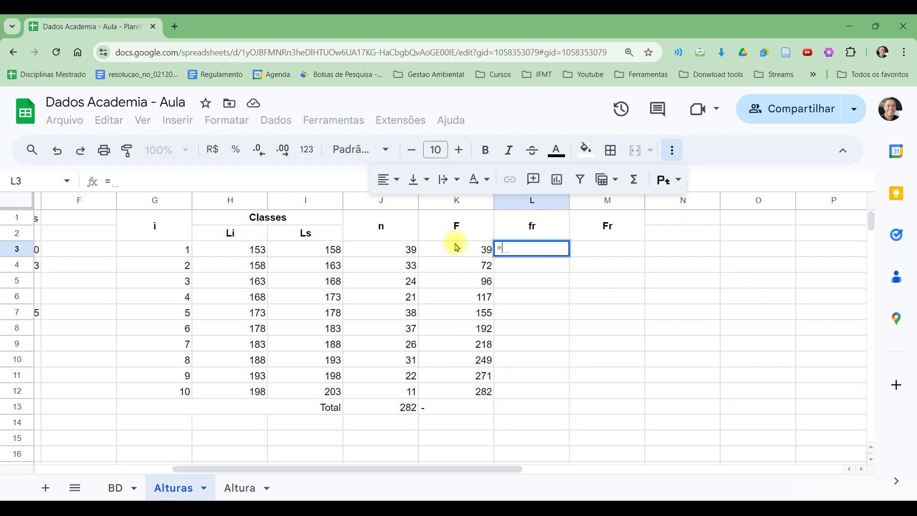
left_click(410, 250)
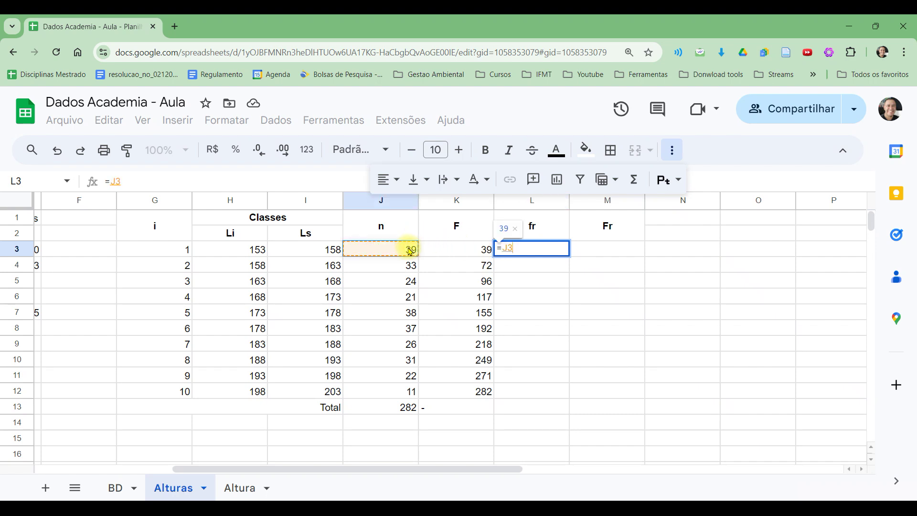
type("/")
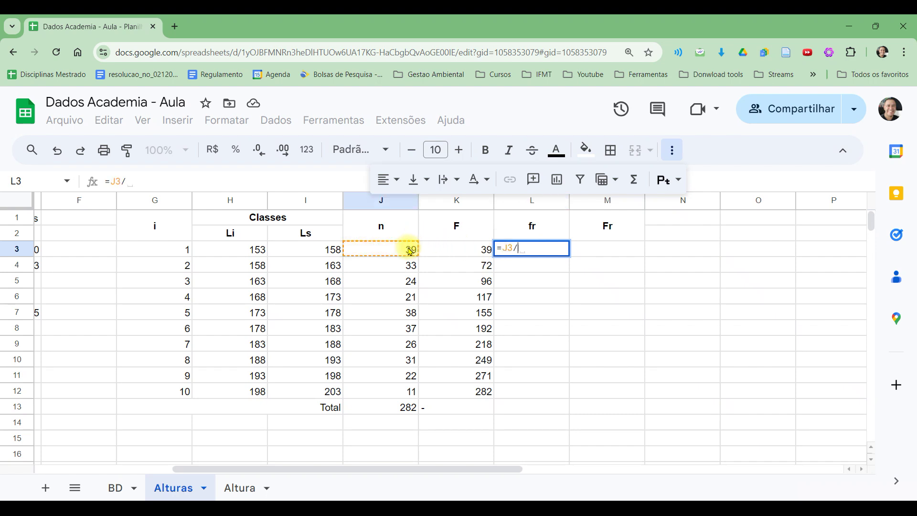
left_click(391, 411)
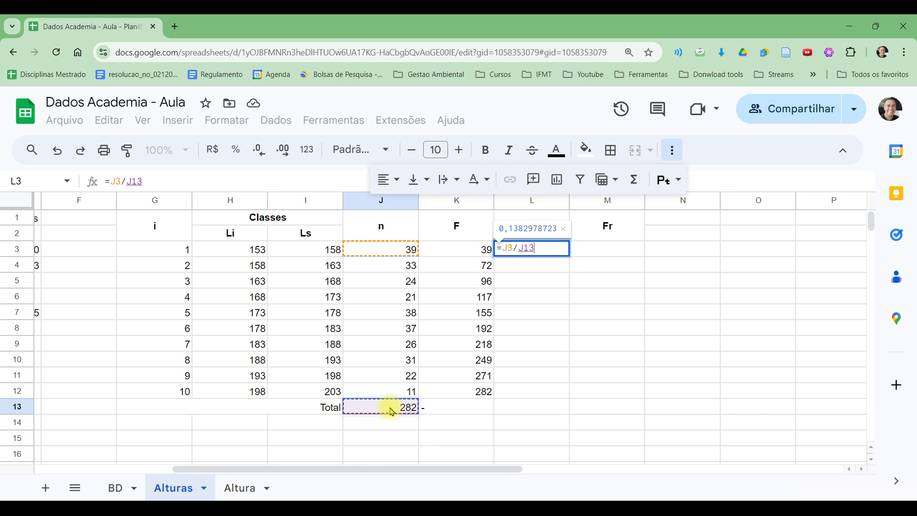
key("F4")
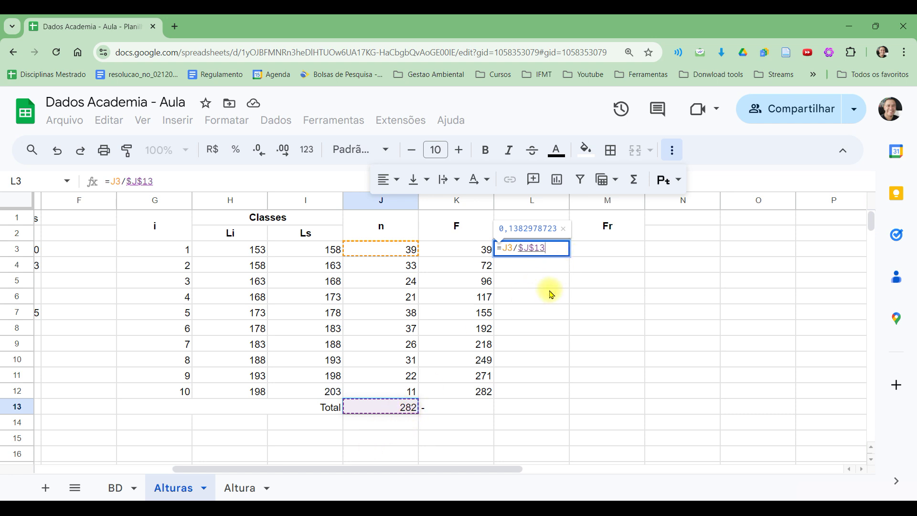
key("Return")
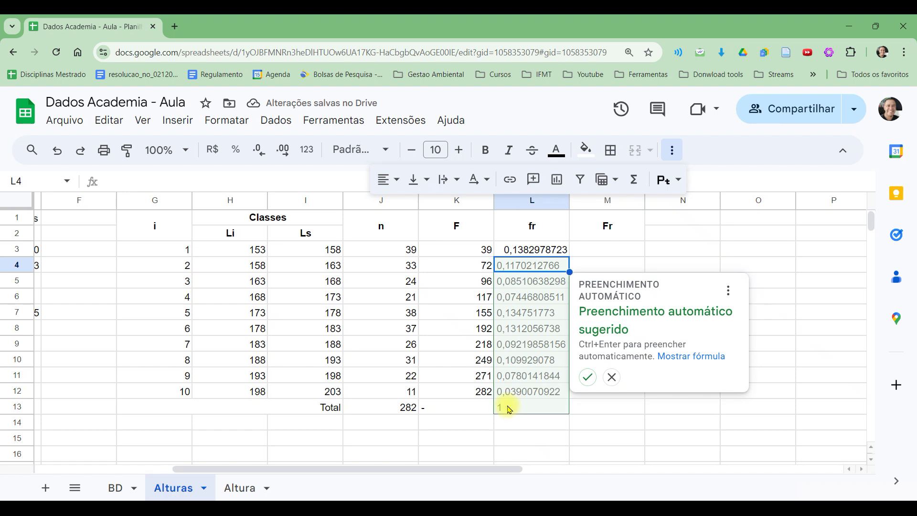
left_click(588, 379)
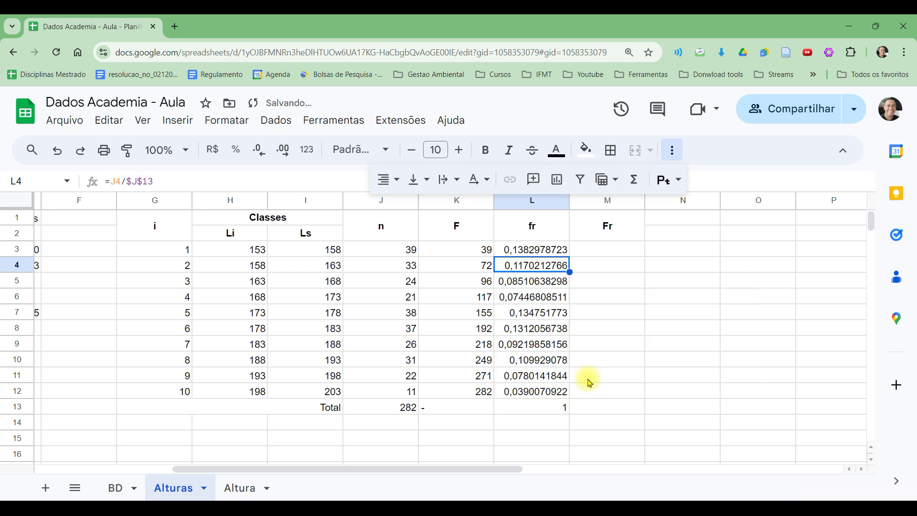
- Format the relative frequencies in L3:L12 to show two decimal places
left_click(539, 253)
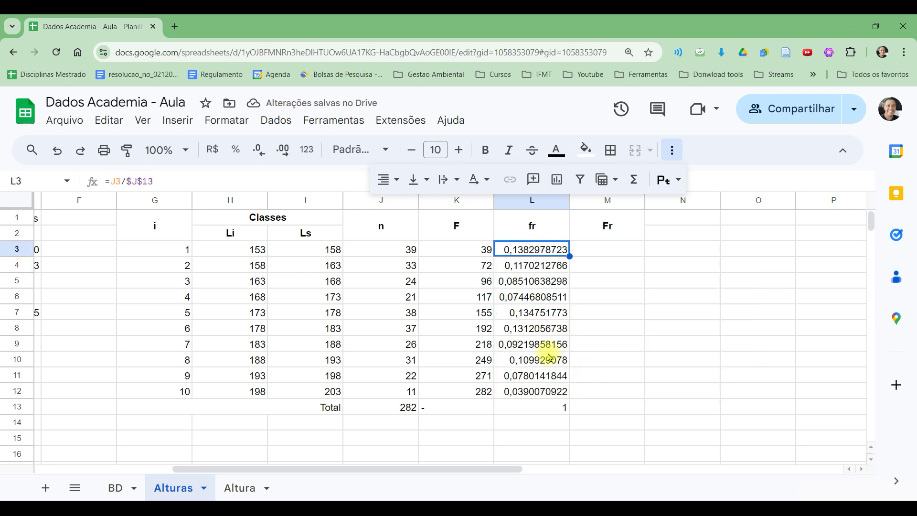
left_click(550, 392, "shift")
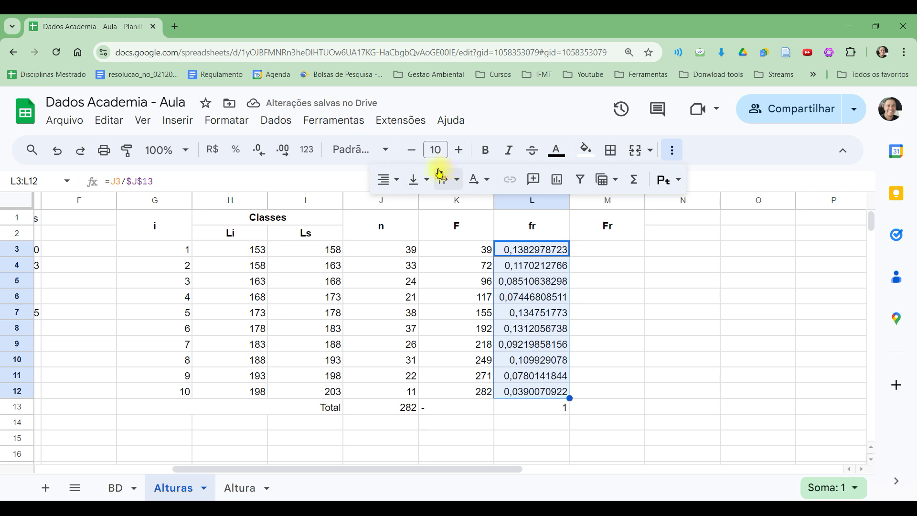
left_click(257, 151)
left_click(257, 151)
left_click(257, 150)
left_click(257, 151)
left_click(257, 151)
left_click(257, 151)
left_click(257, 151)
left_click(257, 151)
left_click(257, 151)
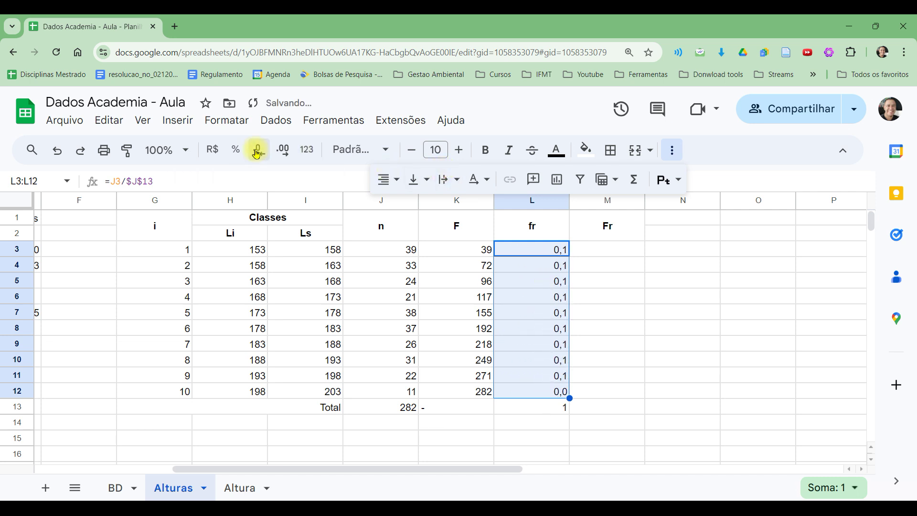
left_click(284, 151)
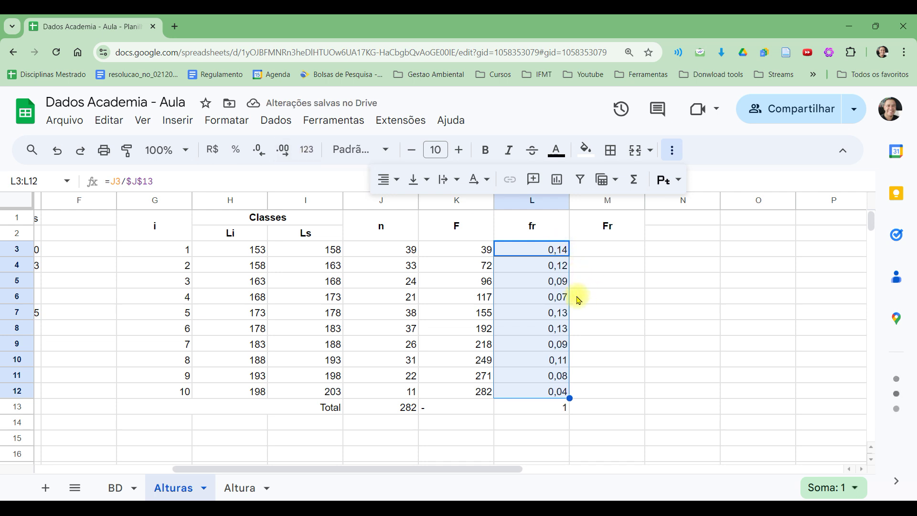
- Replace the formula in L13 with the relative frequency total =SOMA(L3:L12)
left_click(537, 422)
left_click(537, 409)
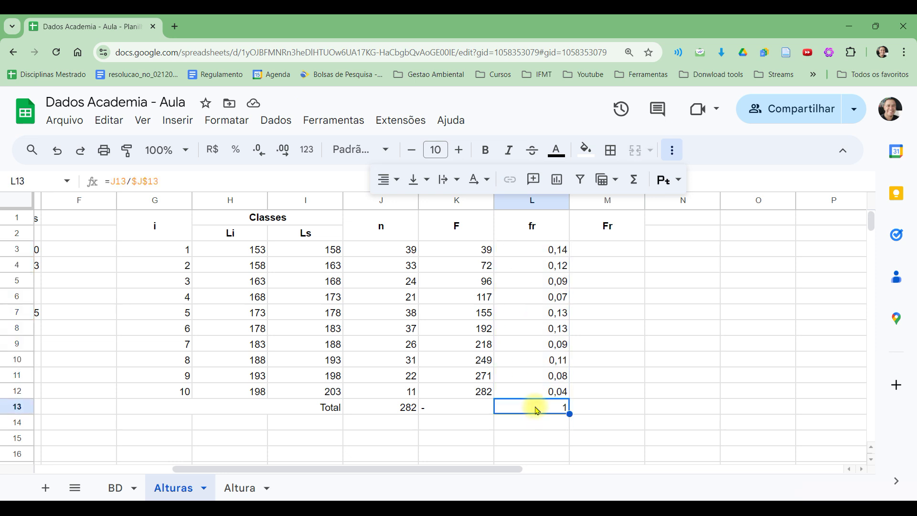
type("=")
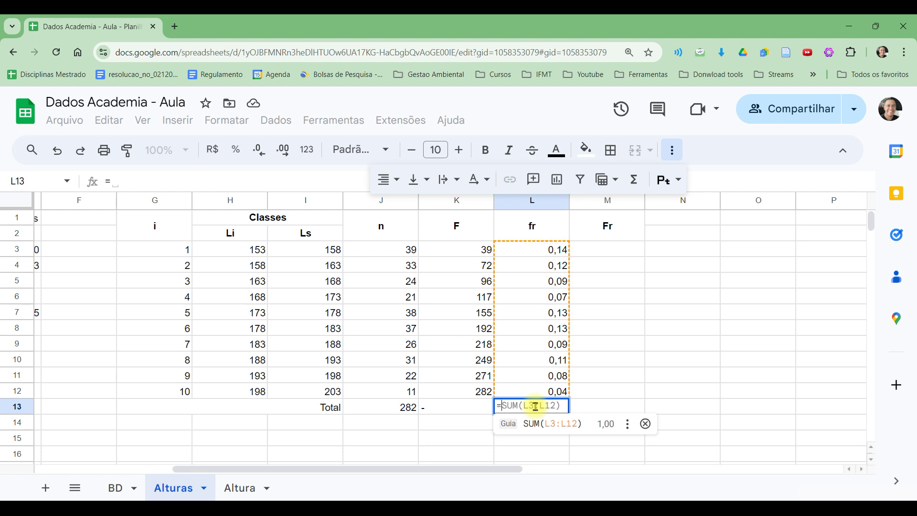
key("Tab")
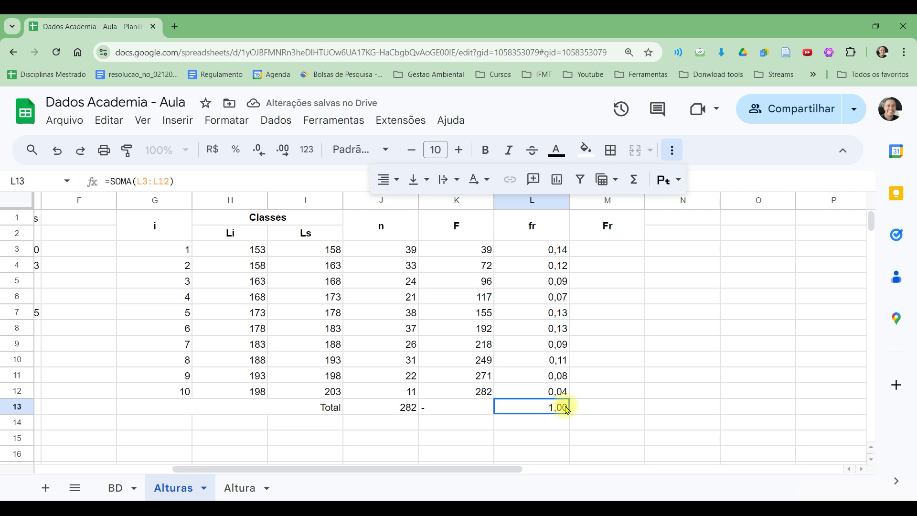
- Calculate the cumulative relative frequencies in M3:M12 with =K3/$J$13 using the suggested autofill, and clear the extra formula from M13
left_click(629, 256)
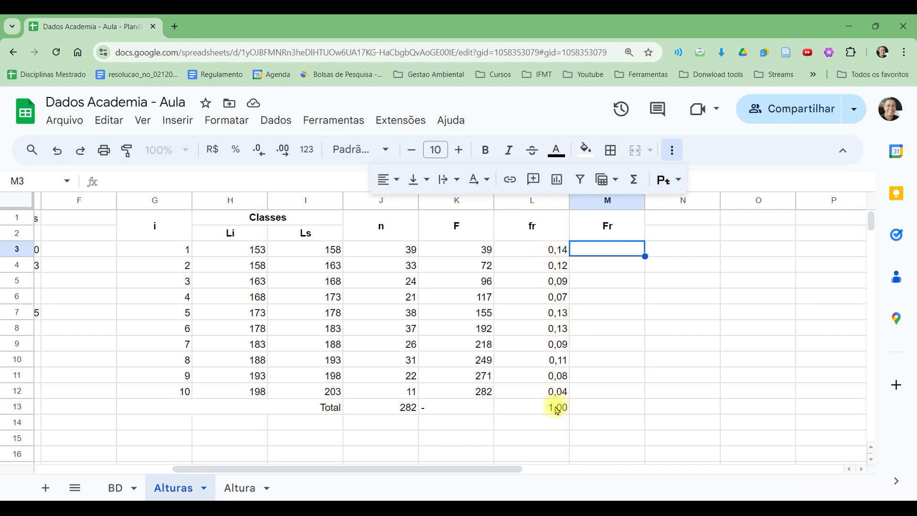
type("=")
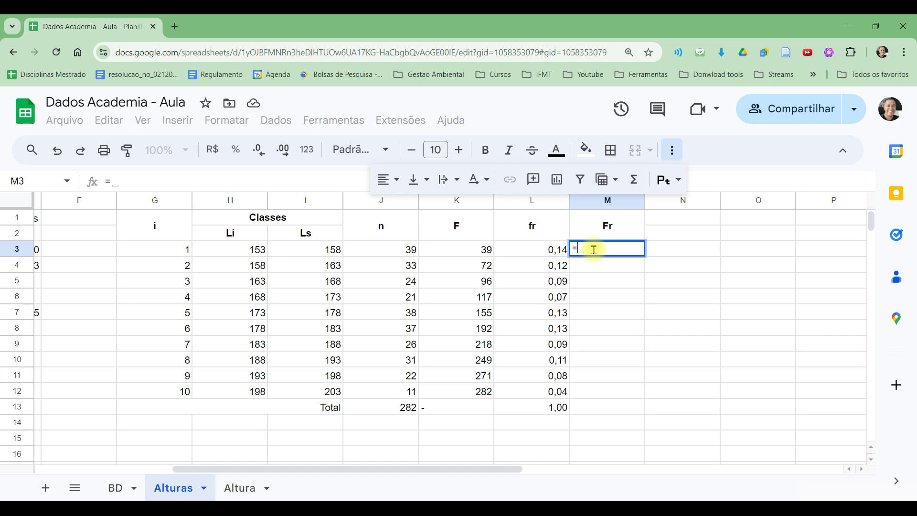
left_click(484, 255)
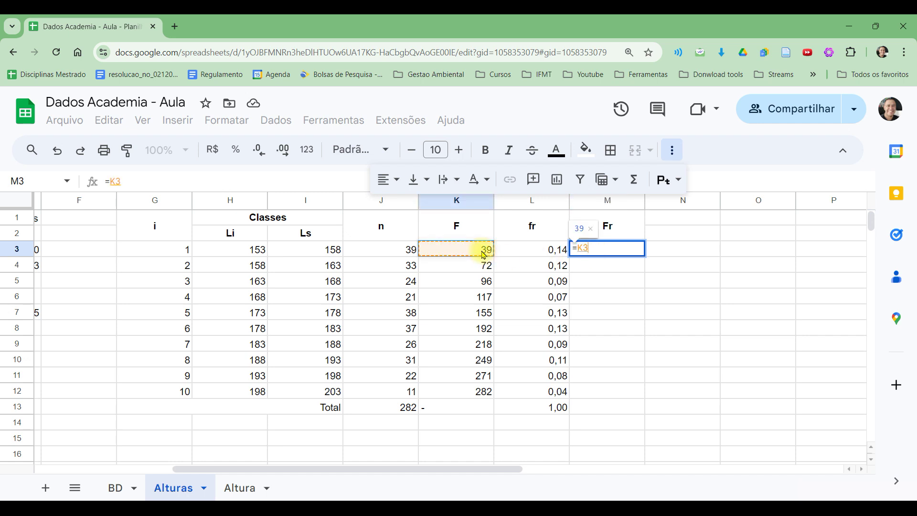
type("/")
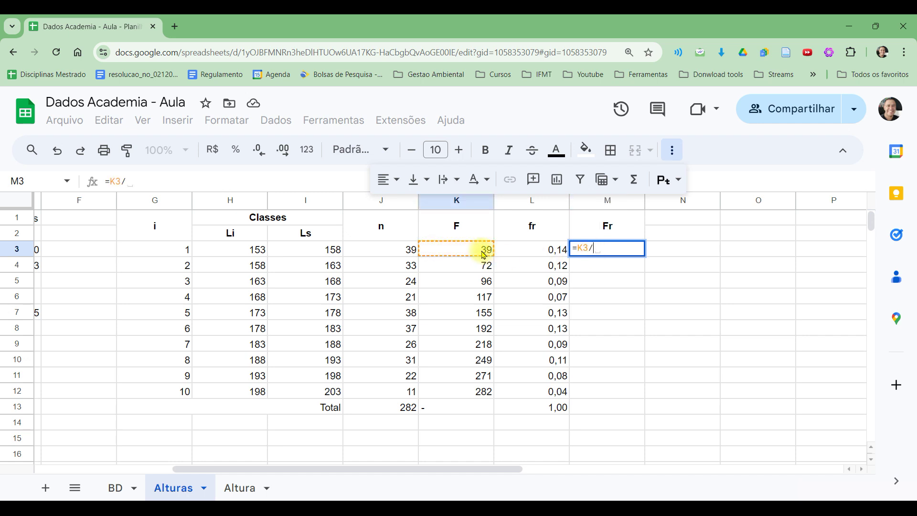
left_click(411, 410)
key("F4")
key("Return")
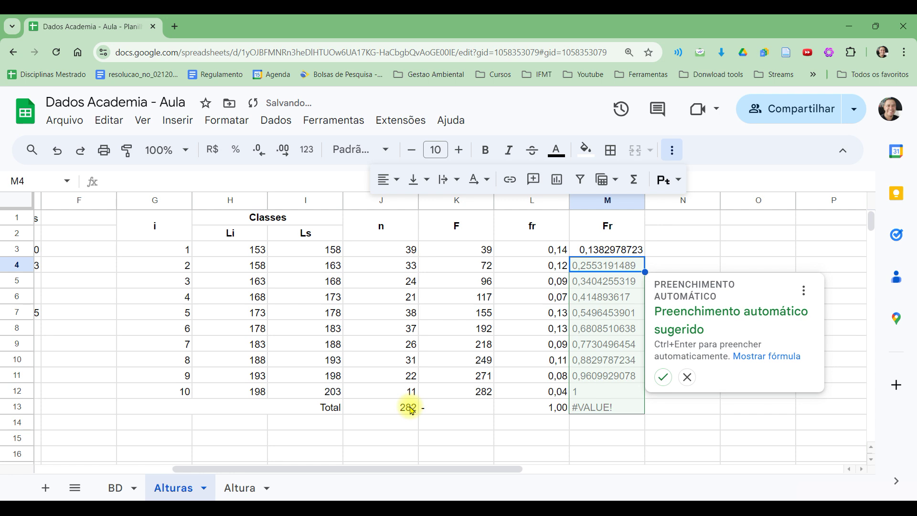
left_click(663, 380)
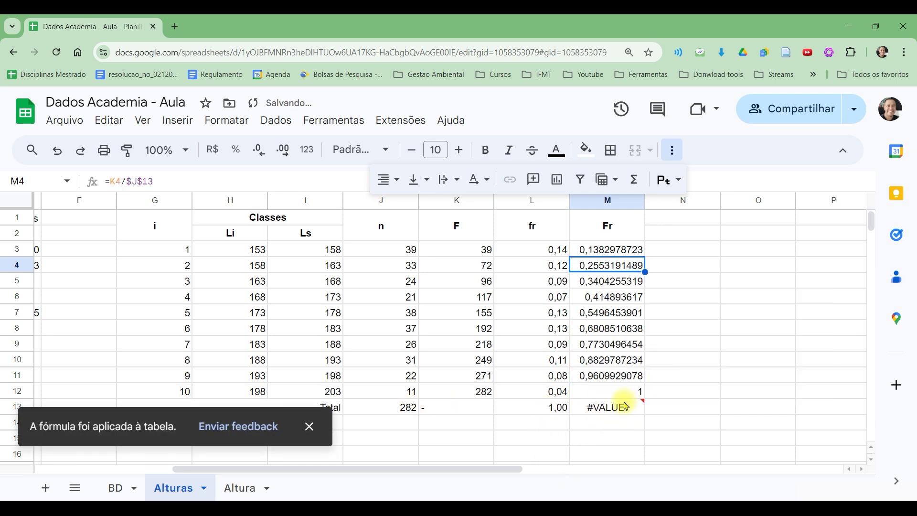
left_click(623, 407)
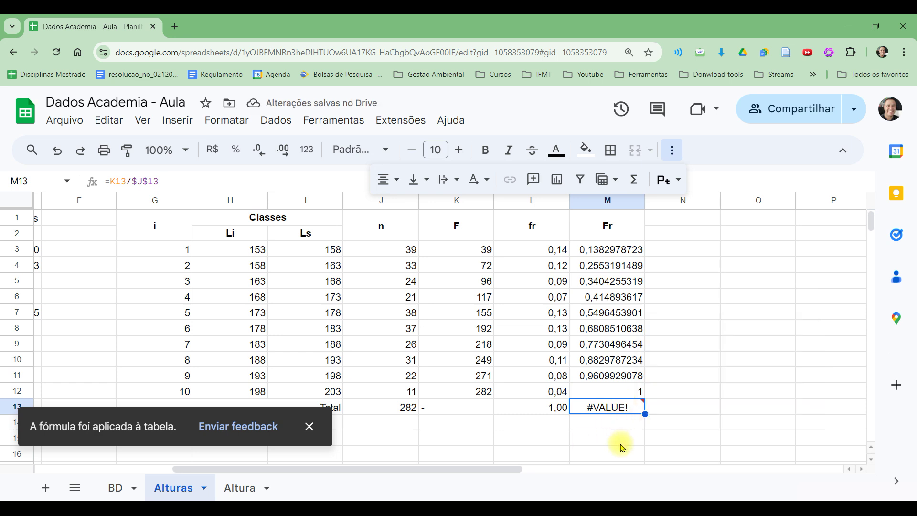
key("Delete")
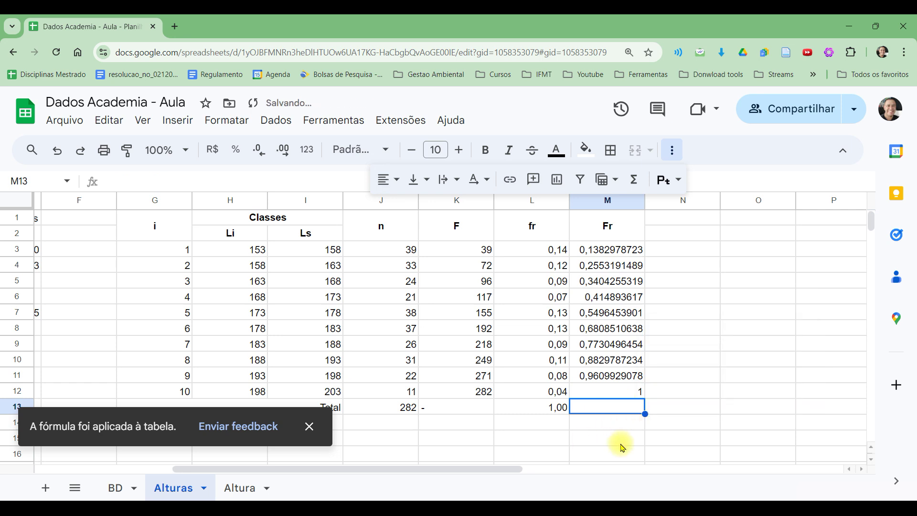
- Reduce the number of decimal places shown for the cumulative relative frequencies in M3:M12
left_click(637, 249)
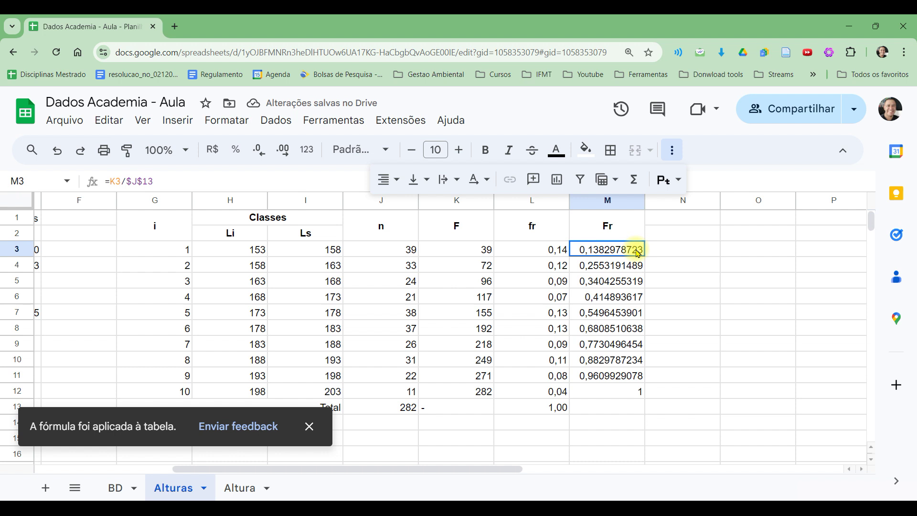
left_click(626, 396, "shift")
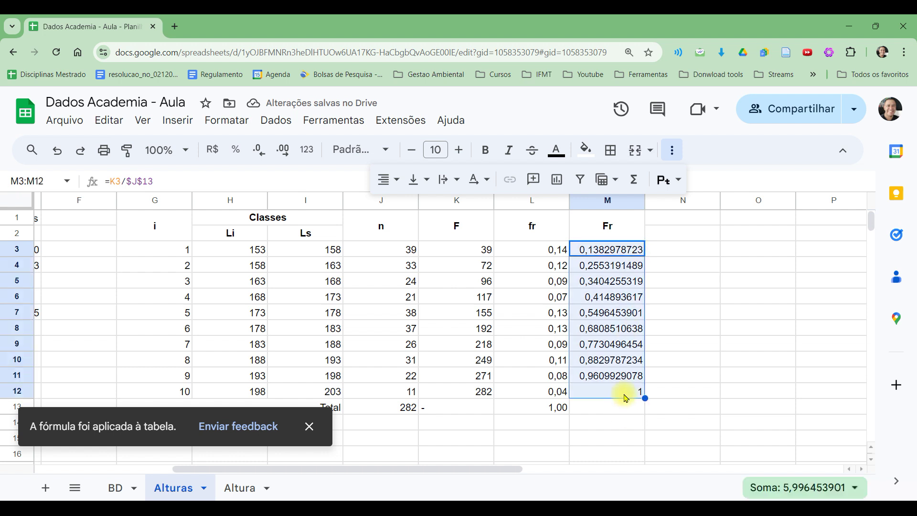
left_click(255, 152)
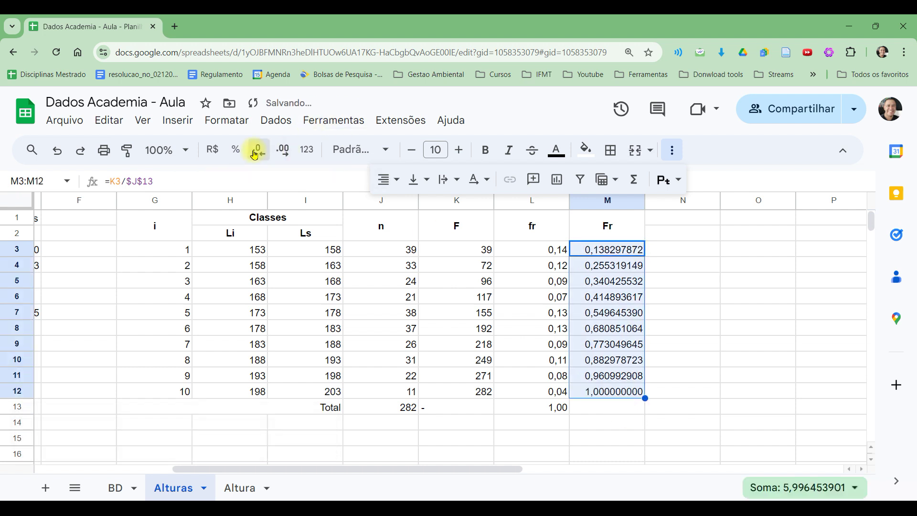
left_click(255, 152)
left_click(255, 153)
left_click(254, 153)
left_click(254, 153)
left_click(255, 153)
left_click(255, 153)
left_click(255, 153)
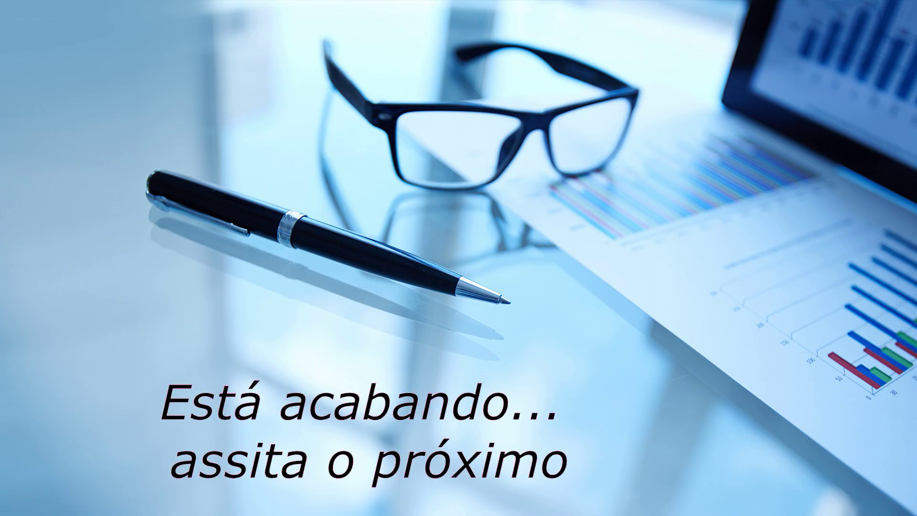